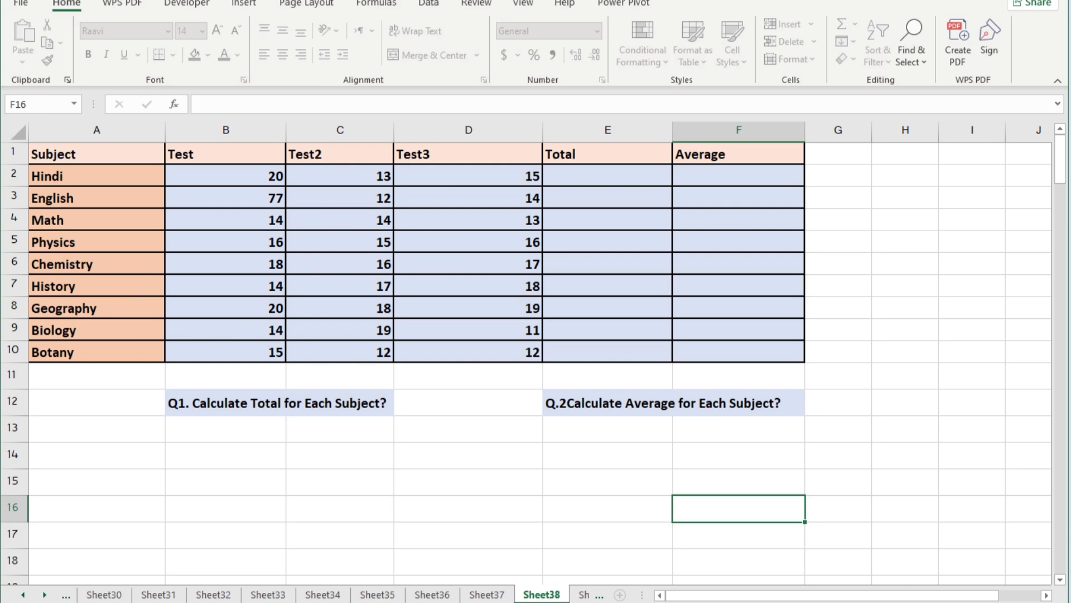
# Rename the header in cell B1 as "Test 1".
pyautogui.hotkey('alt', 'Tab')
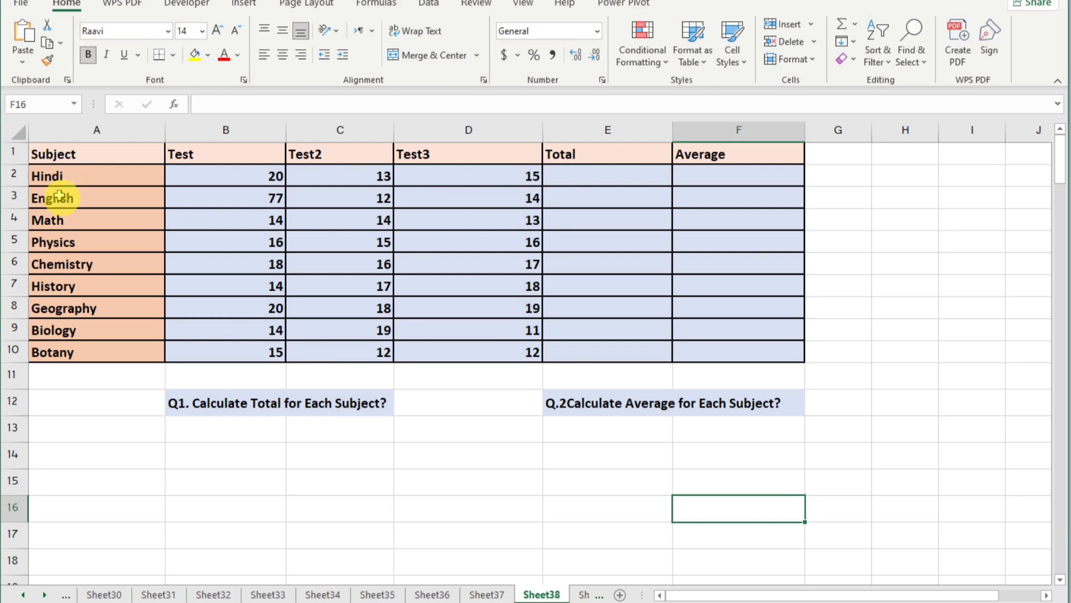
pyautogui.doubleClick(200, 154)
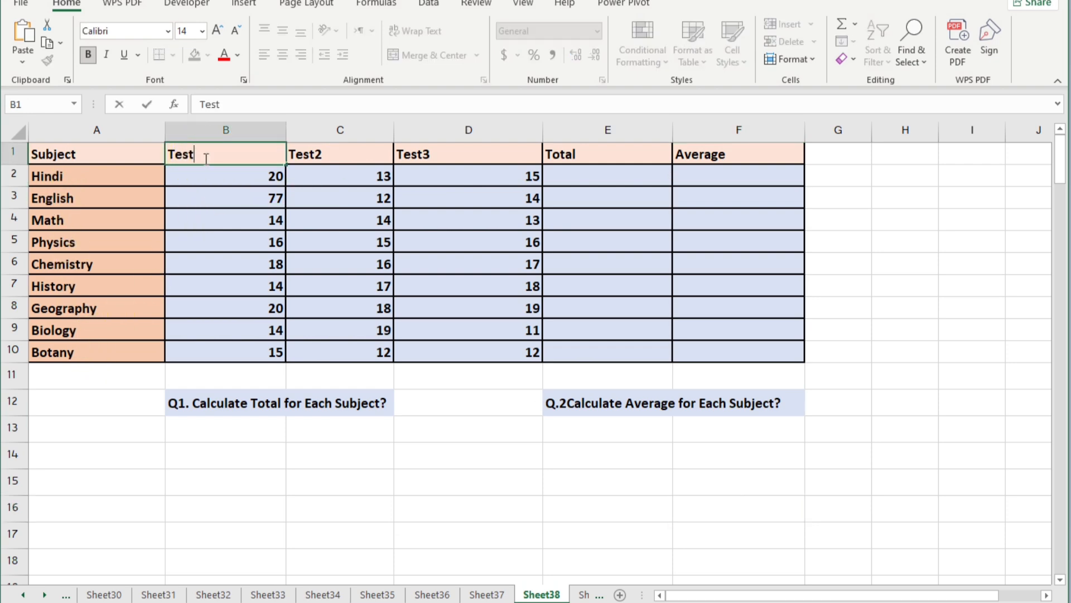
pyautogui.click(267, 272)
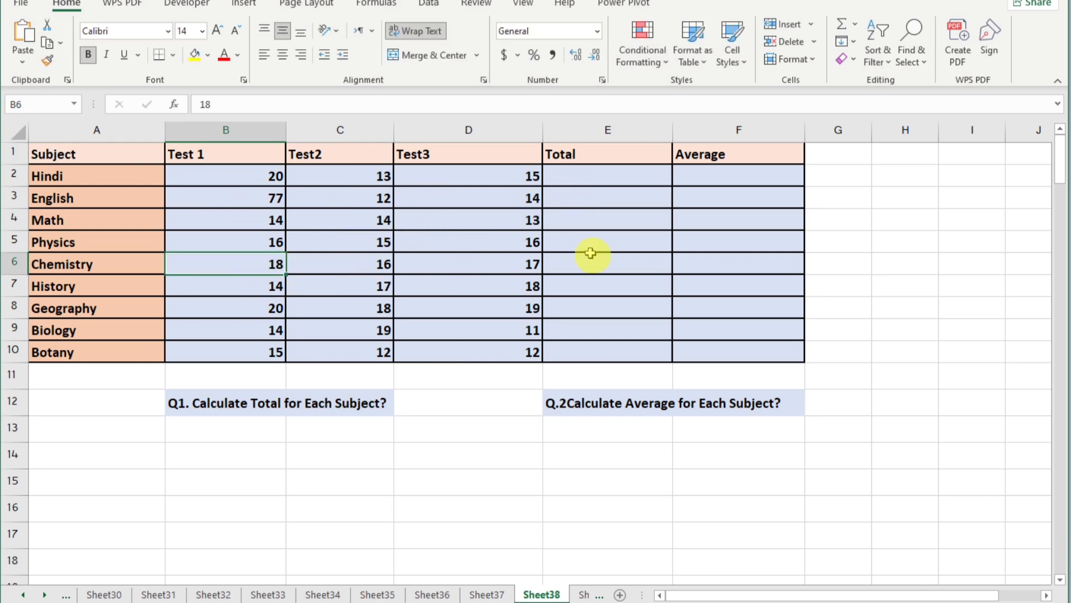
# Calculate each subject's total in the Total column with =SUM(B2:D2) in E2, filled down to E10.
pyautogui.click(596, 178)
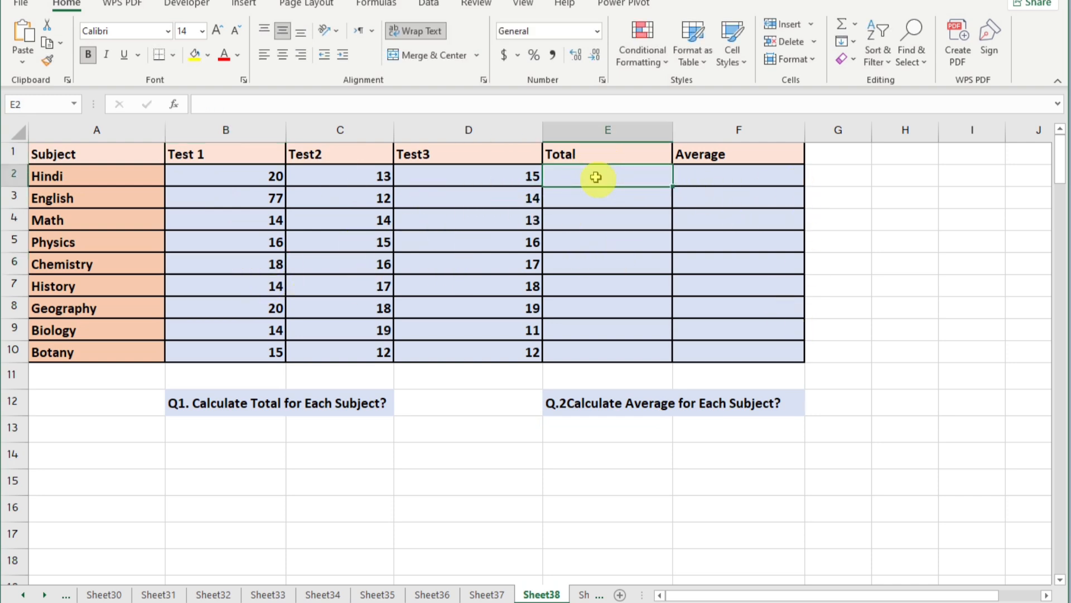
pyautogui.write('=s')
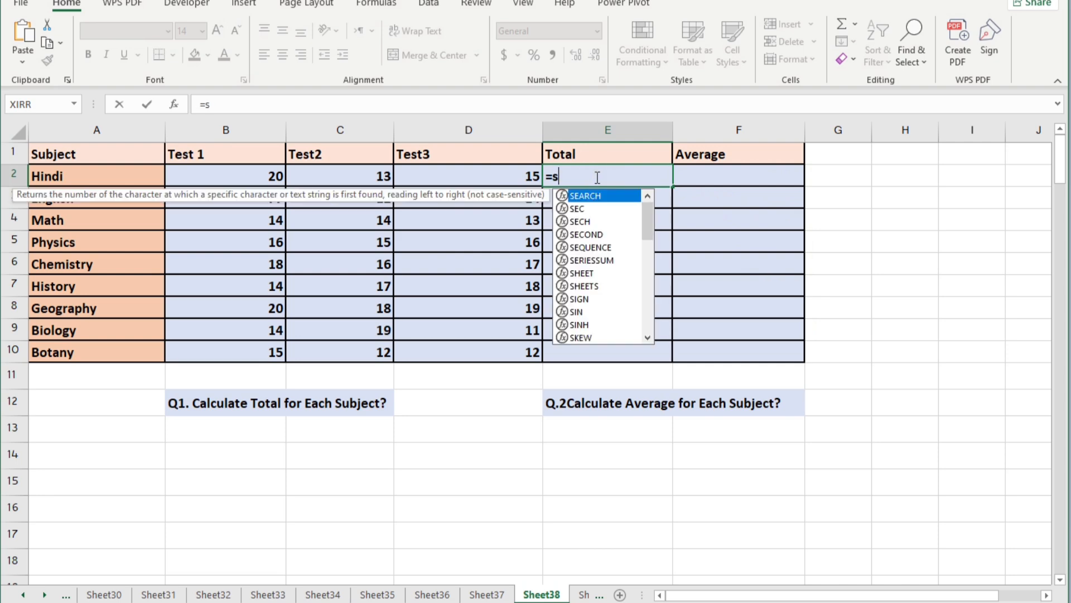
pyautogui.write('um(')
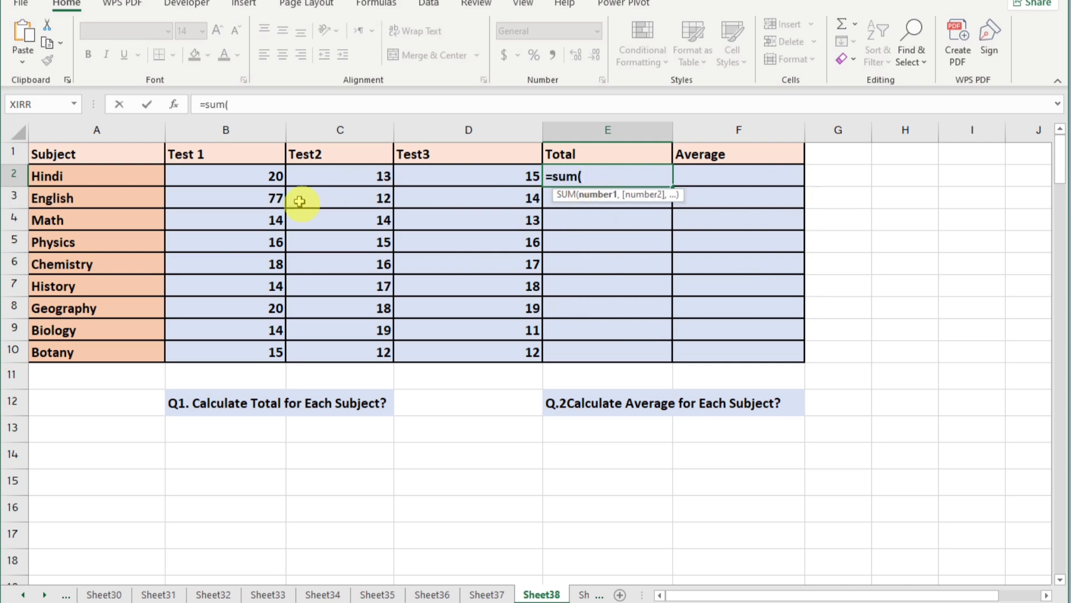
pyautogui.moveTo(239, 176); pyautogui.dragTo(451, 176)
pyautogui.press('Return')
pyautogui.click(630, 173)
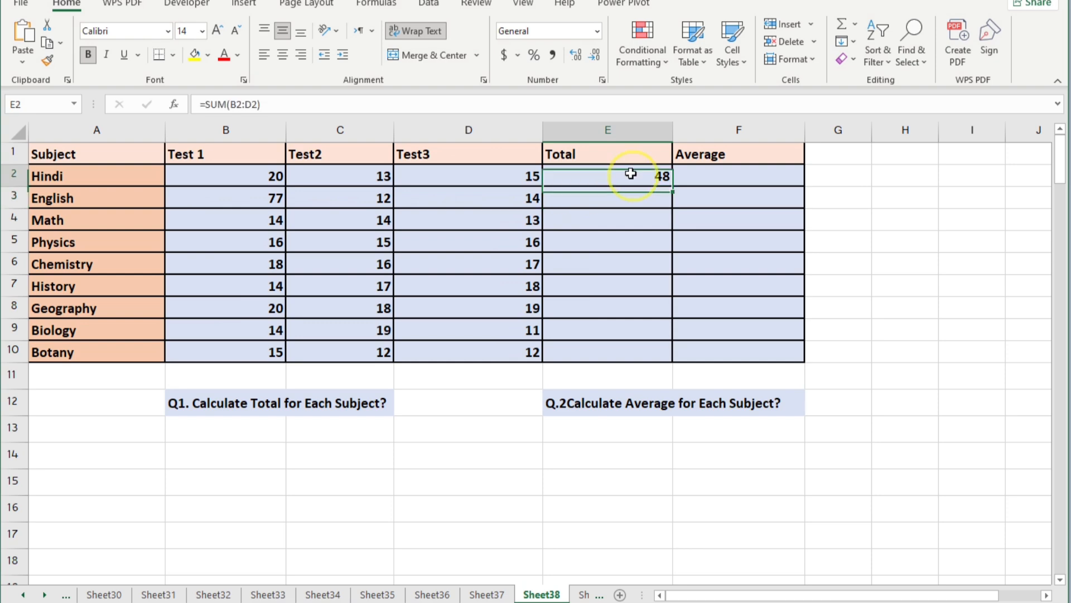
pyautogui.doubleClick(672, 186)
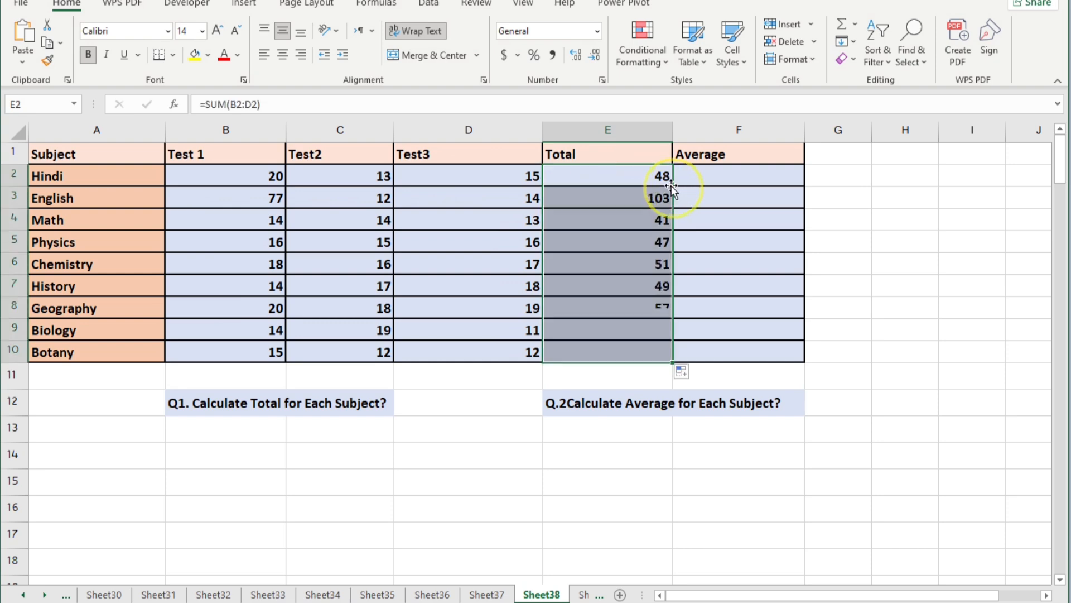
# Calculate each subject's average in the Average column with =AVERAGE(B2:D2) in F2, filled down to F10.
pyautogui.click(701, 179)
pyautogui.write('=av')
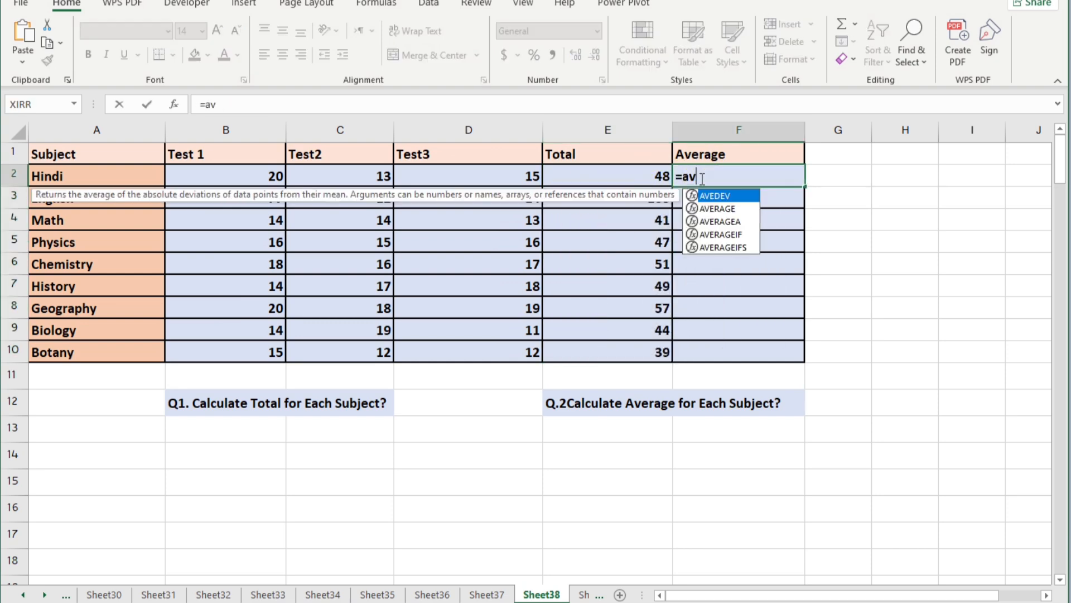
pyautogui.write('erage')
pyautogui.press('Tab')
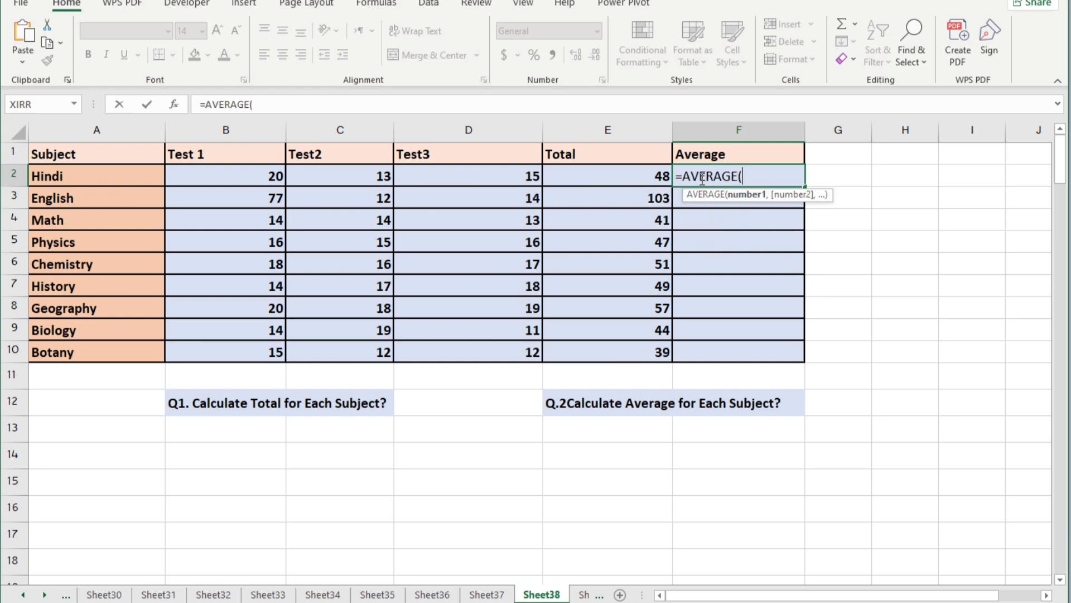
pyautogui.moveTo(226, 175); pyautogui.dragTo(461, 173)
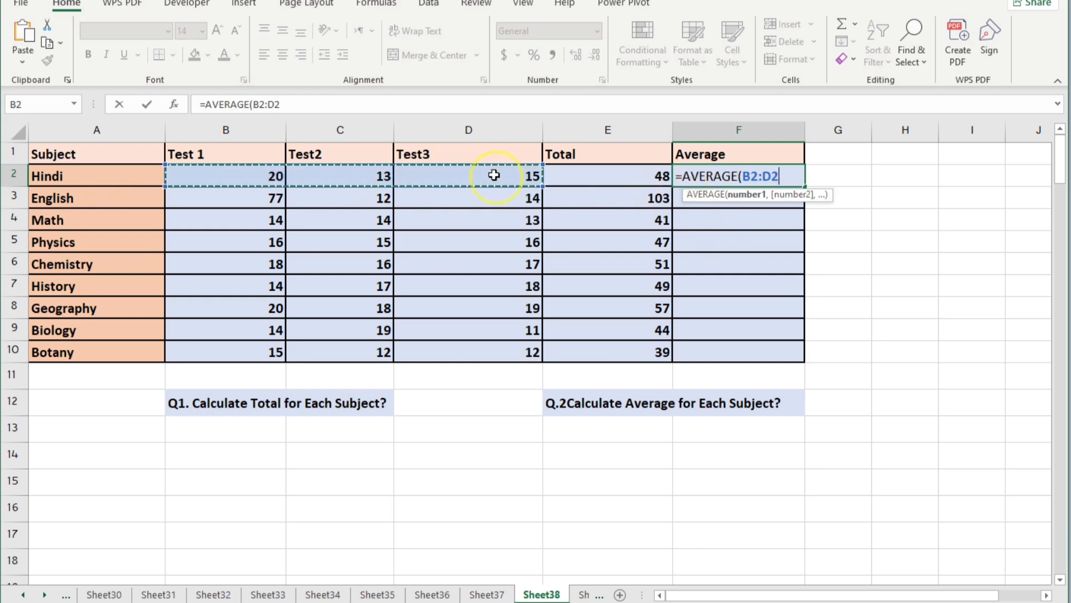
pyautogui.press('Return')
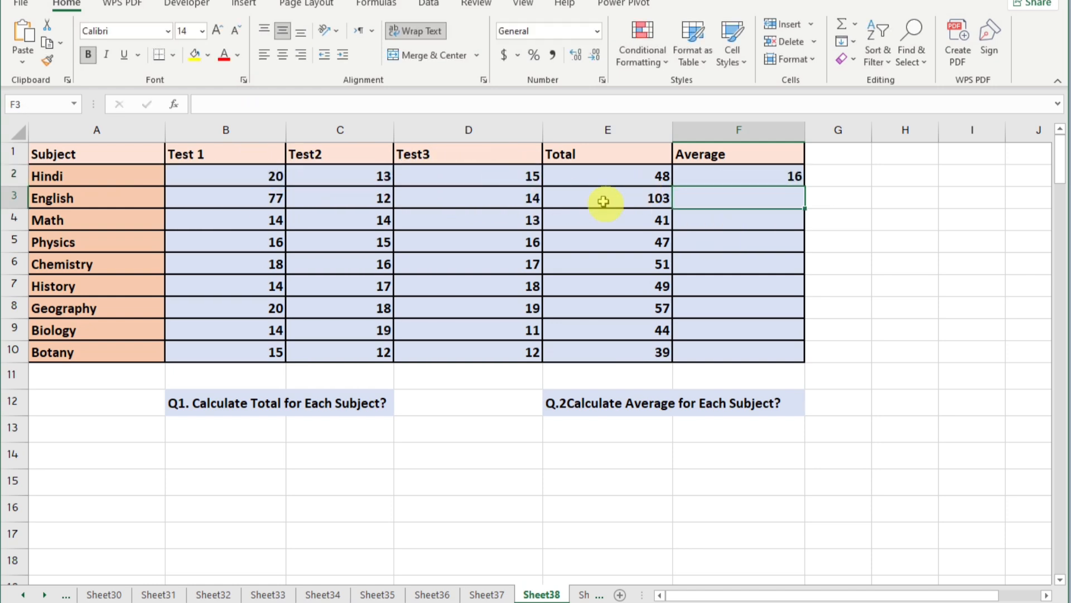
pyautogui.click(756, 180)
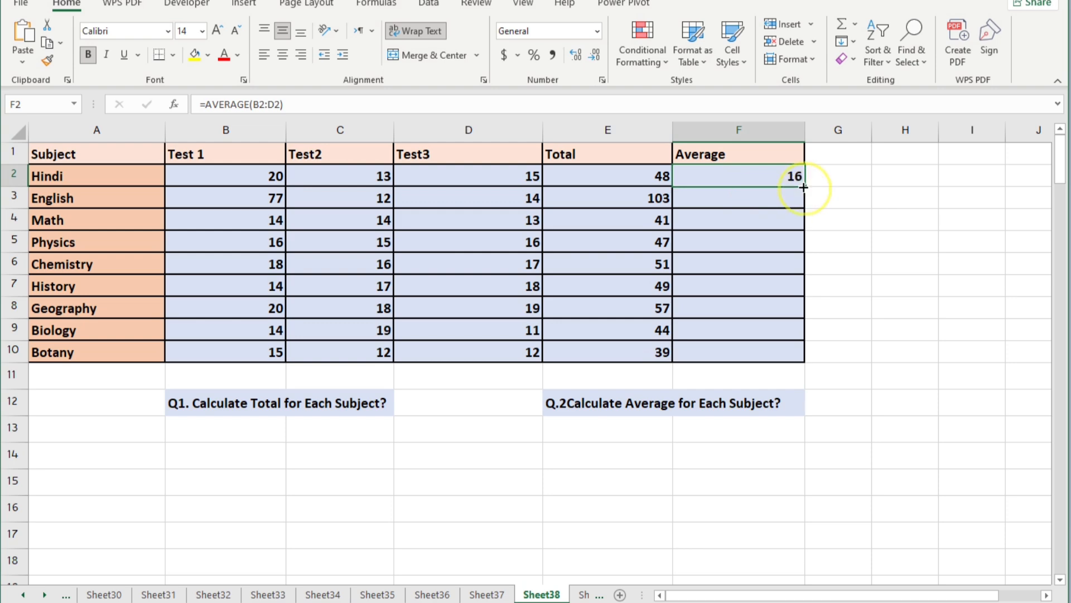
pyautogui.doubleClick(803, 187)
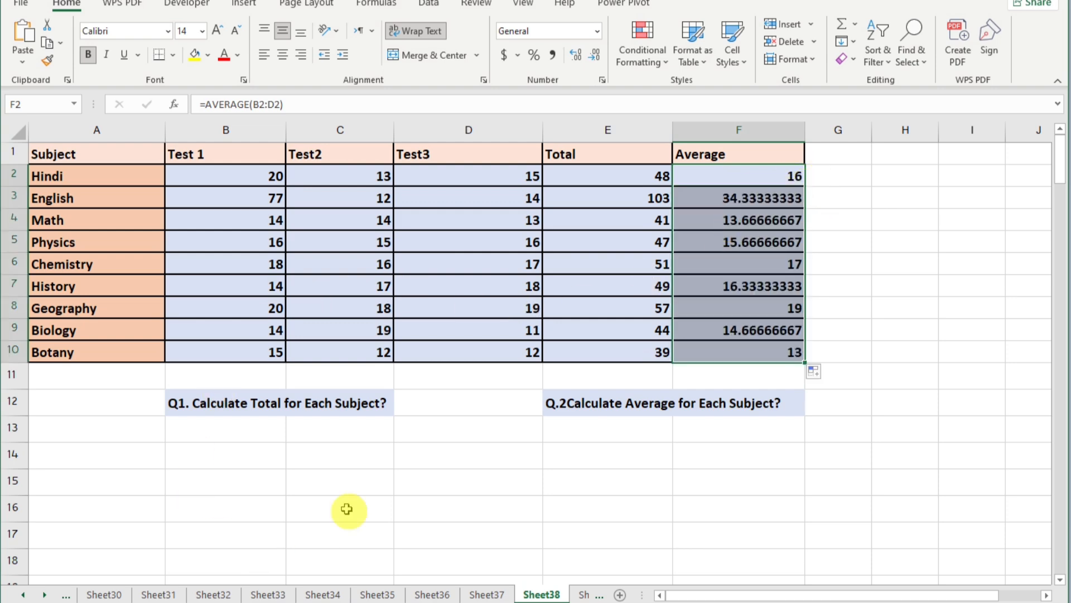
# Enter =SUM(B2:D2) in C13 under the Q1 question to total the Hindi marks.
pyautogui.scroll(-2, 334, 491)
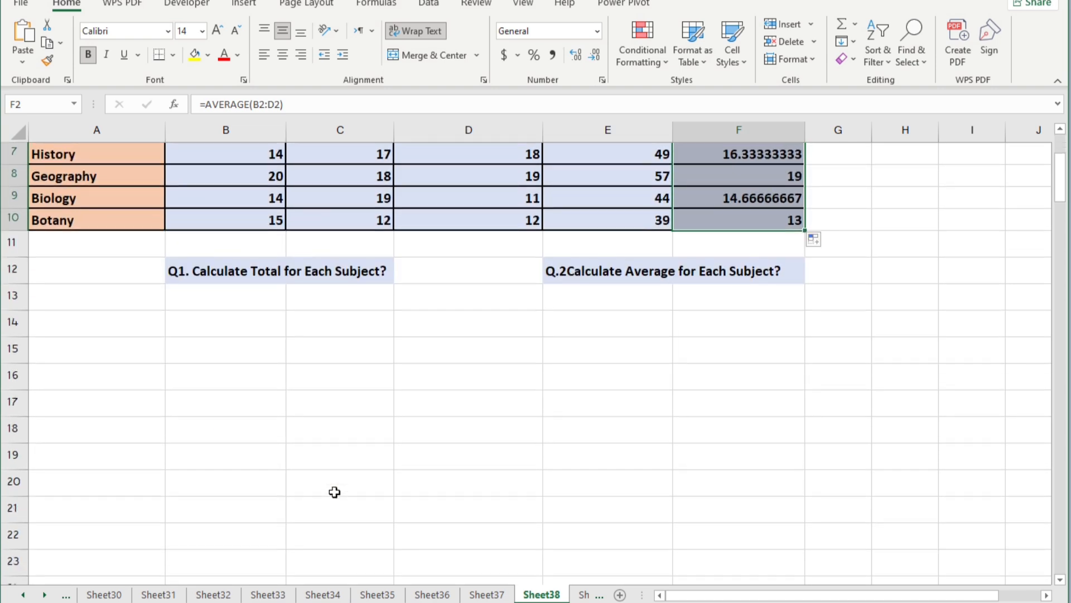
pyautogui.scroll(-1, 335, 491)
pyautogui.scroll(1, 334, 492)
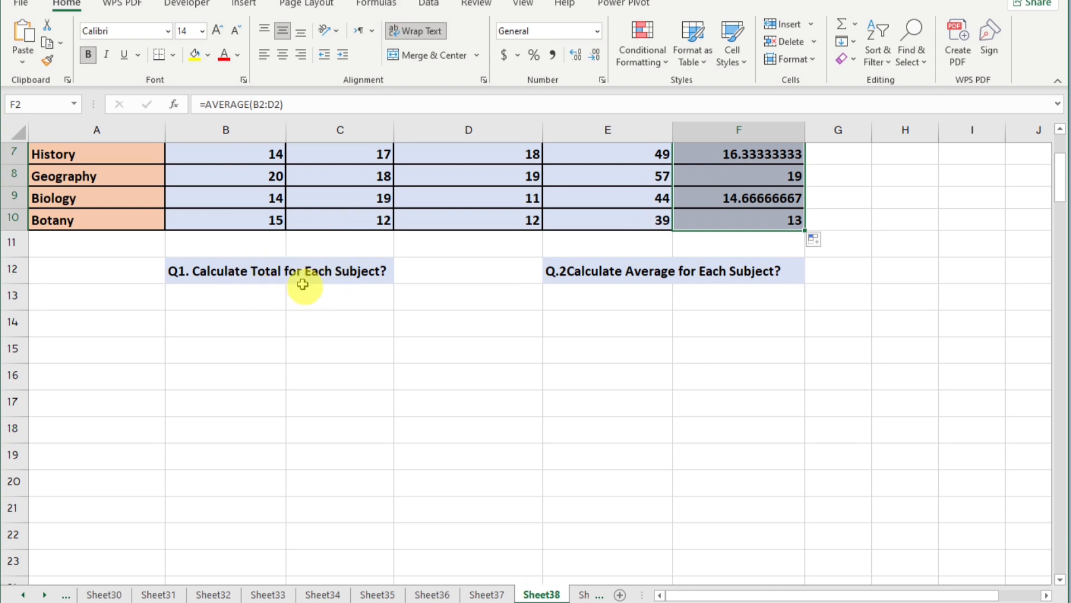
pyautogui.click(304, 305)
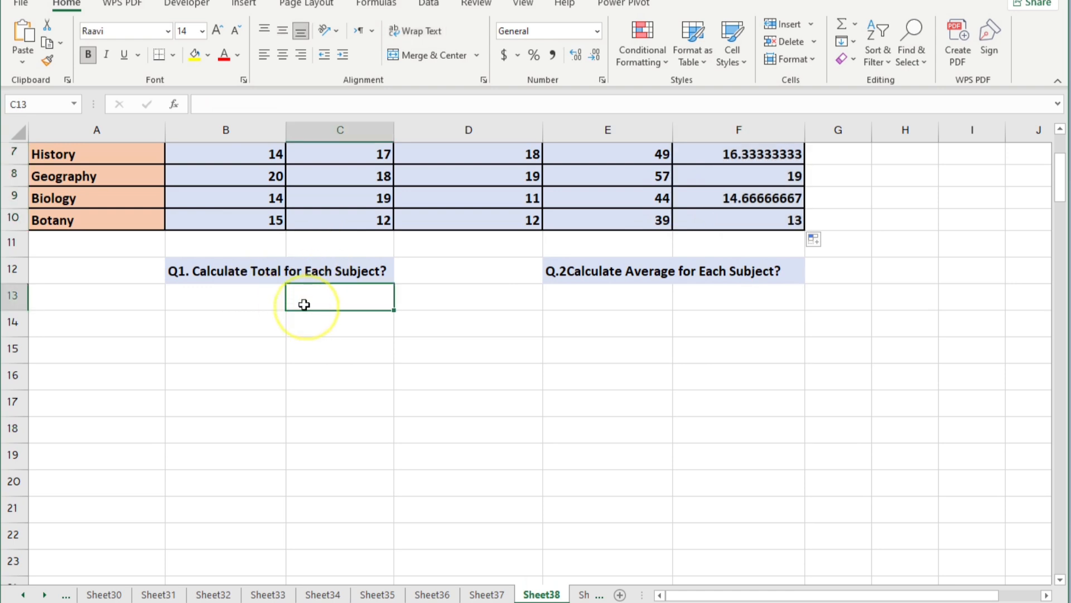
pyautogui.scroll(1, 367, 306)
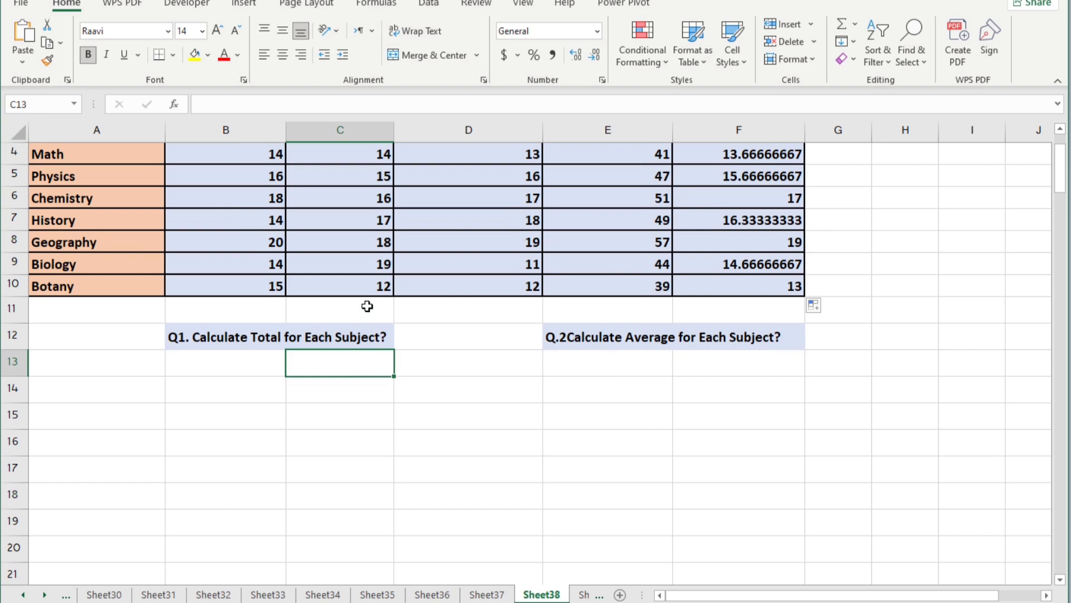
pyautogui.write('=s')
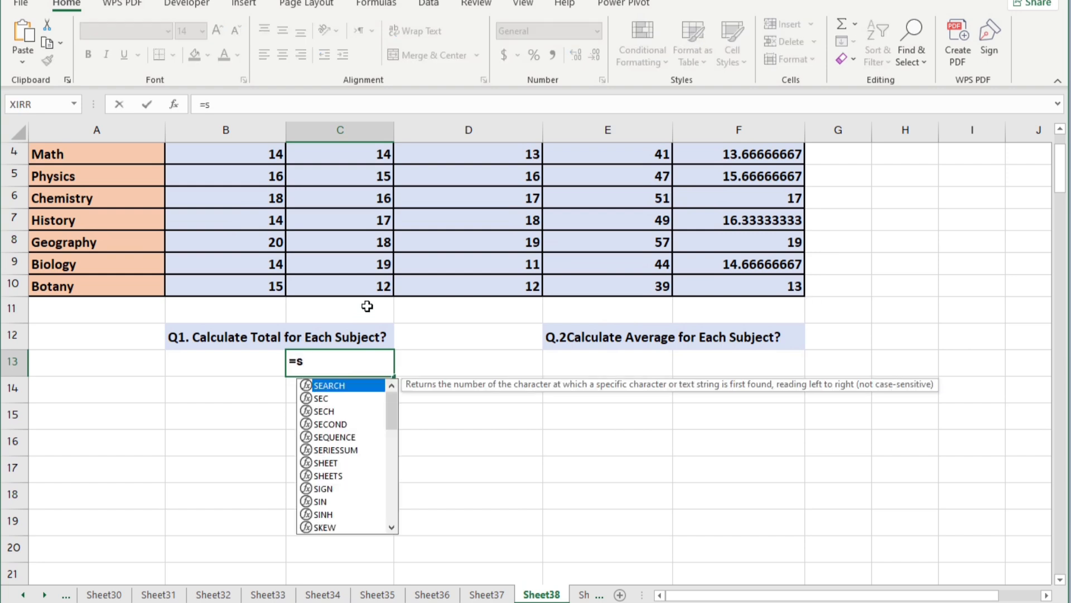
pyautogui.write('um(')
pyautogui.scroll(1, 229, 256)
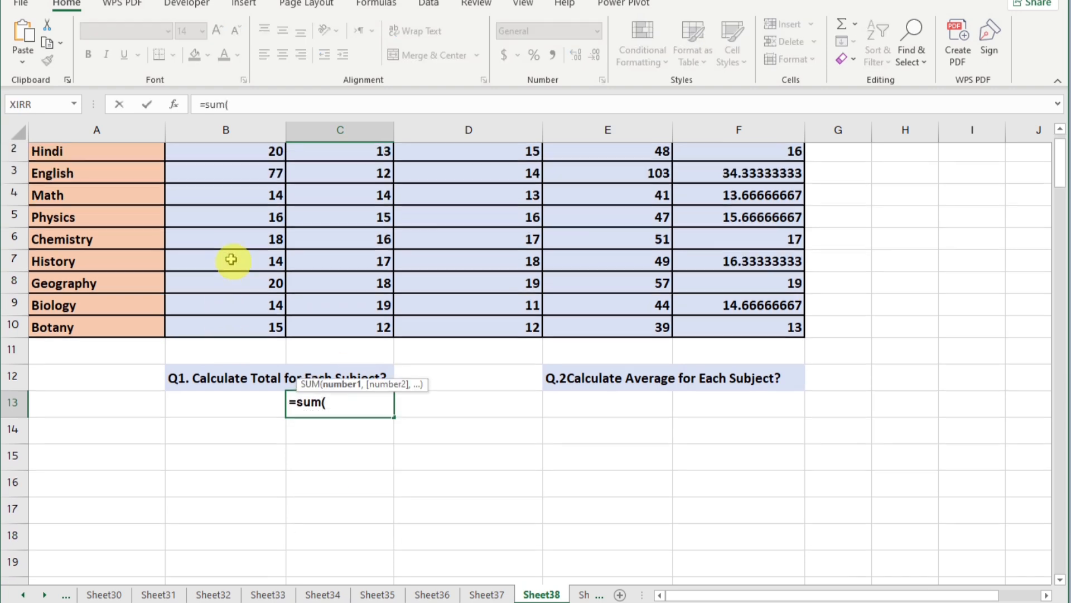
pyautogui.moveTo(266, 177); pyautogui.dragTo(443, 178)
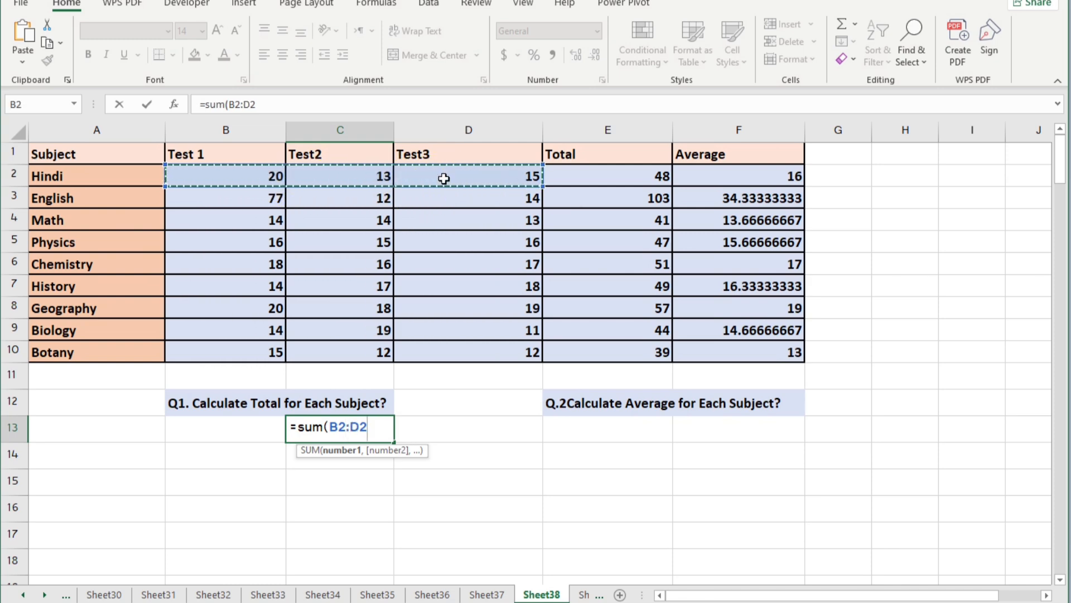
pyautogui.write(')')
pyautogui.press('Return')
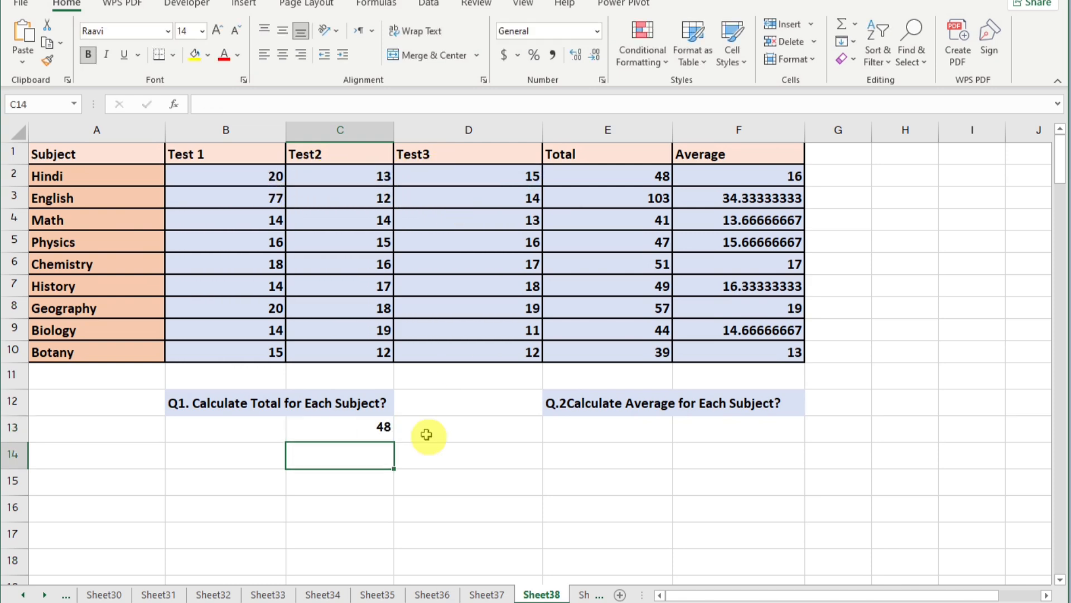
# Fill the C13 total formula down through C26 and clear the surplus cells C22:C26.
pyautogui.click(377, 432)
pyautogui.moveTo(394, 443)
pyautogui.mouseDown()
pyautogui.moveTo(394, 578)
pyautogui.moveTo(369, 297)
pyautogui.moveTo(361, 314)
pyautogui.mouseUp()
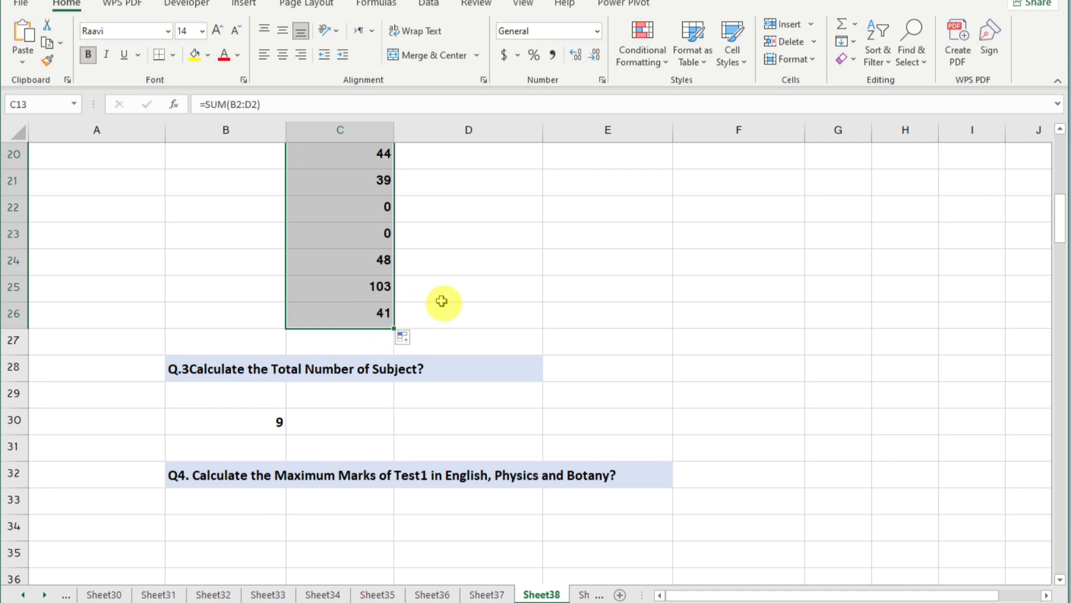
pyautogui.moveTo(365, 212); pyautogui.dragTo(363, 314)
pyautogui.press('Delete')
pyautogui.scroll(4, 471, 280)
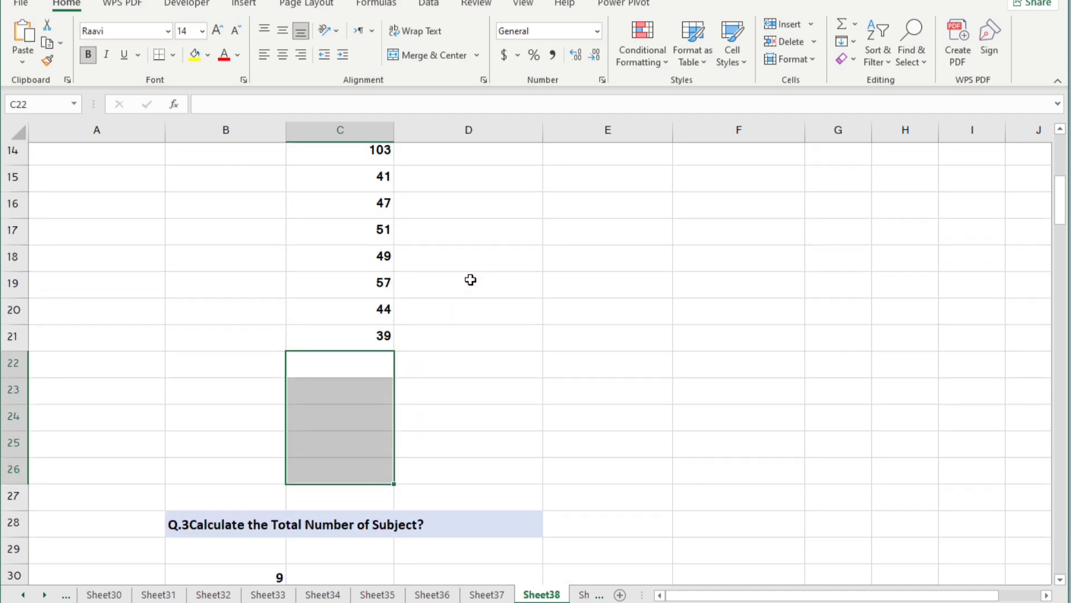
# Move the Q.3 question from row 28 to C22:E22 and clear the old answer in B30.
pyautogui.scroll(-4, 468, 280)
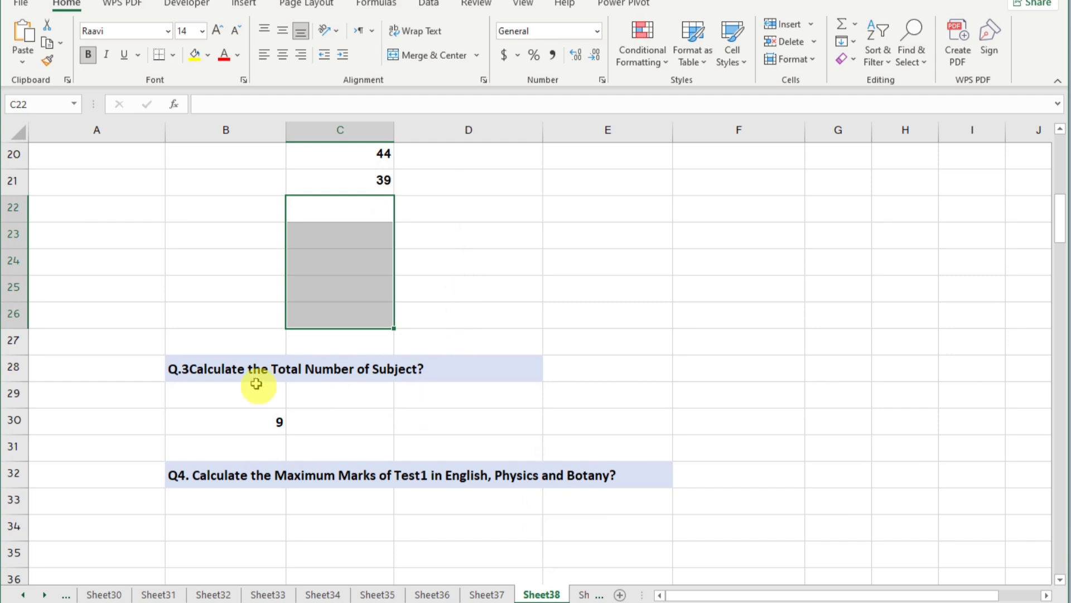
pyautogui.moveTo(167, 362); pyautogui.dragTo(577, 213)
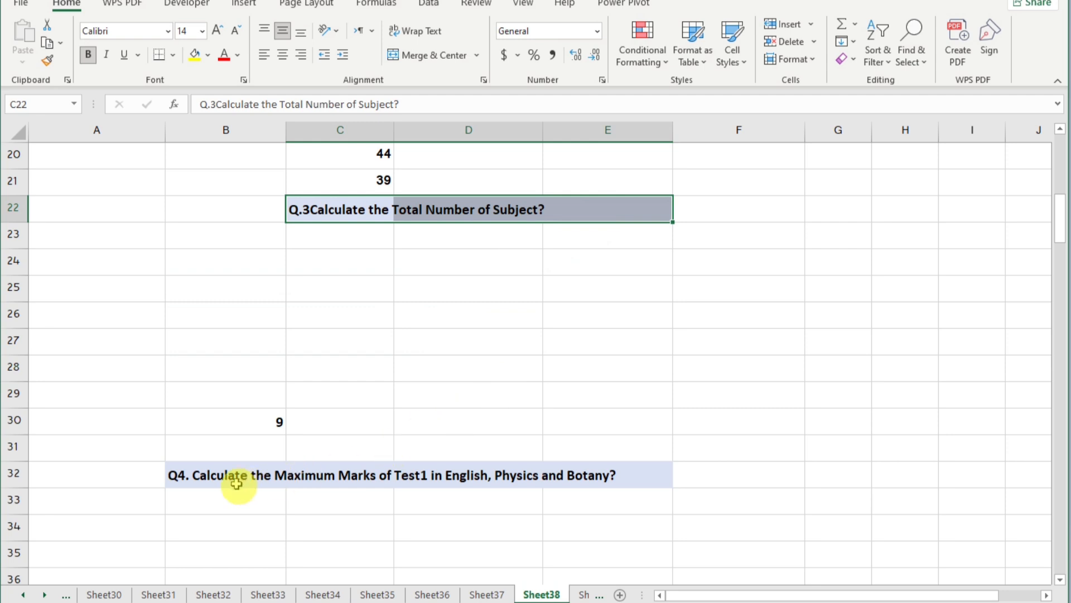
pyautogui.click(260, 419)
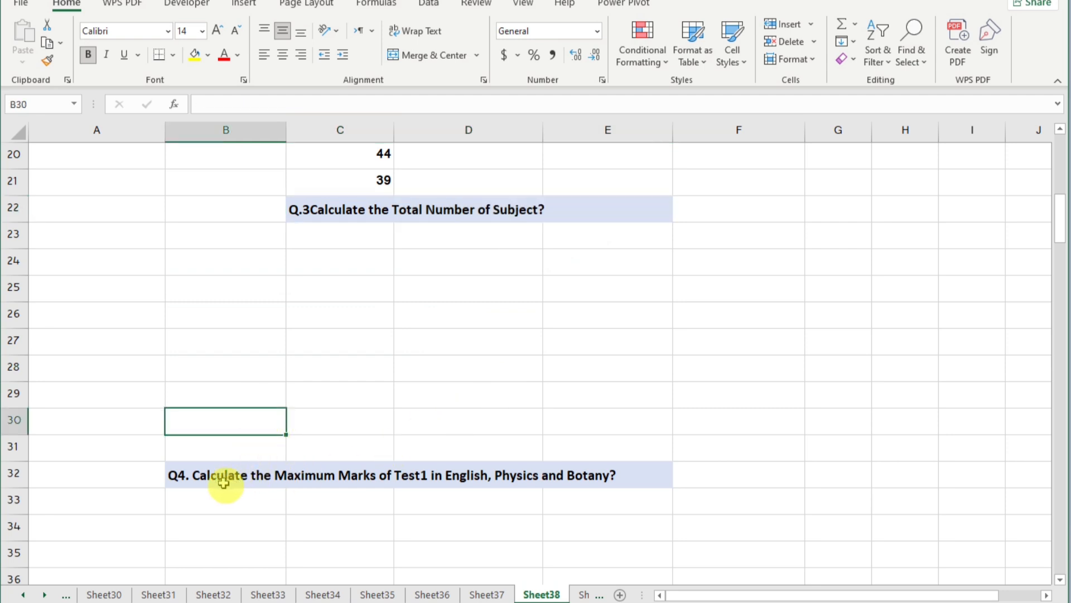
# Move the Q4 question about maximum Test1 marks from row 32 to C26:F26.
pyautogui.moveTo(180, 473); pyautogui.dragTo(609, 472)
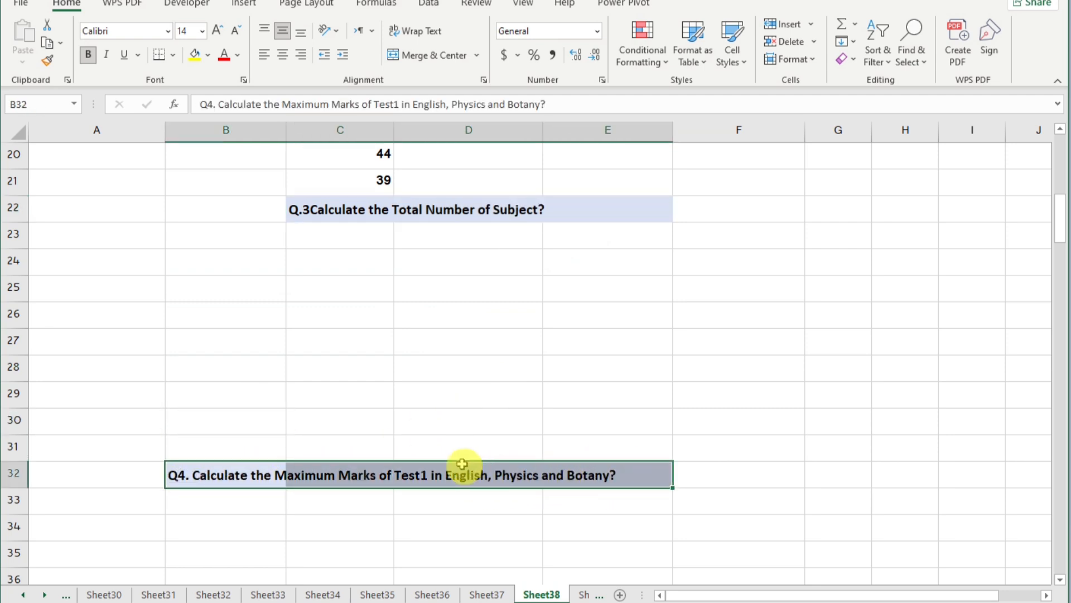
pyautogui.moveTo(434, 464); pyautogui.dragTo(521, 424)
pyautogui.moveTo(177, 473); pyautogui.dragTo(636, 472)
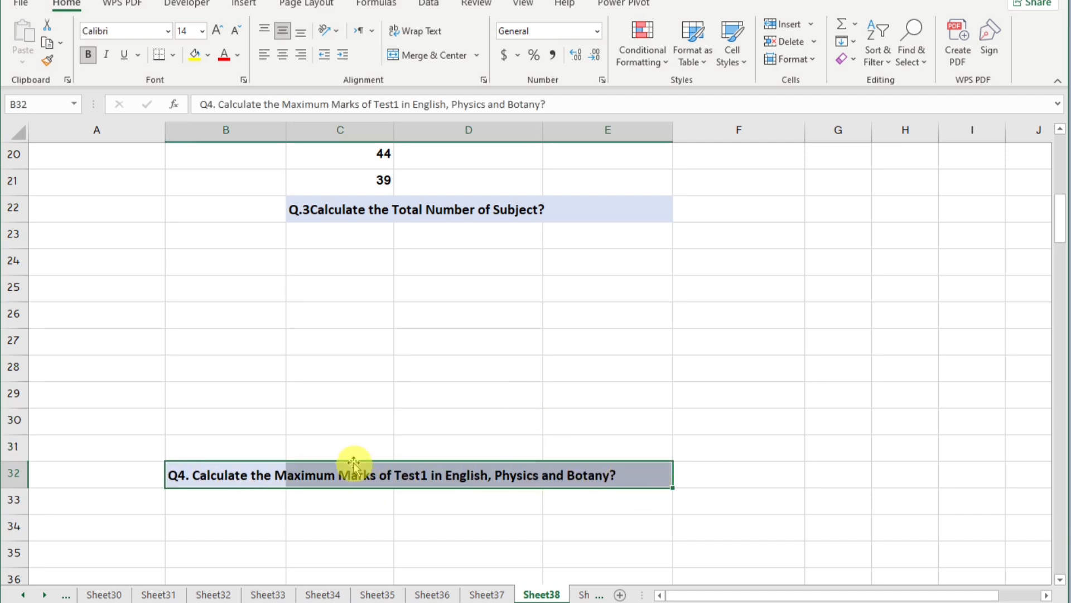
pyautogui.moveTo(354, 464); pyautogui.dragTo(480, 323)
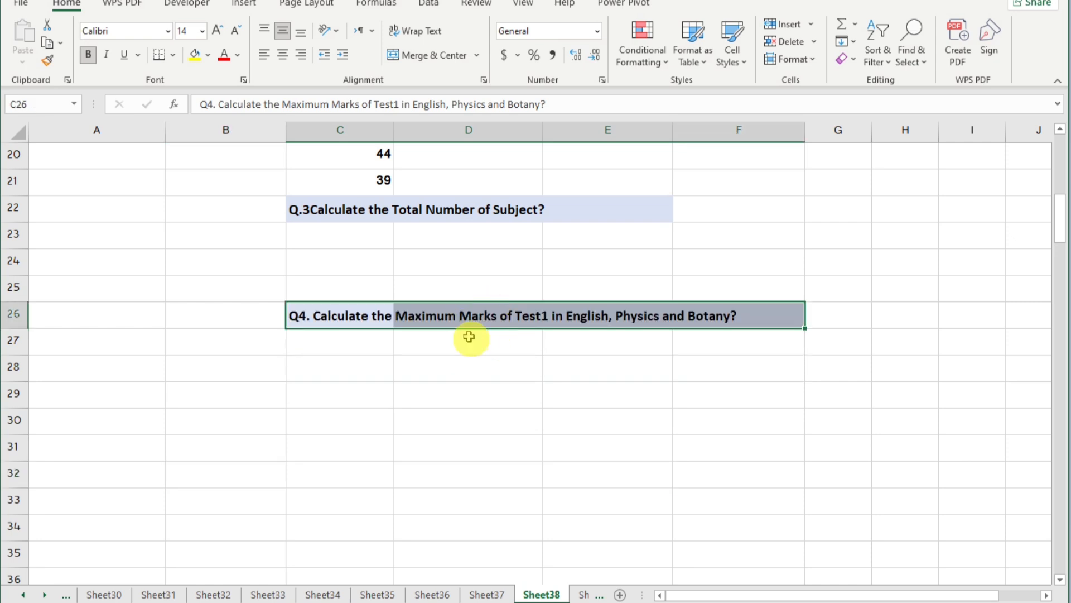
# Enter =AVERAGE(B2:D2) in F13 under the Q.2 question to average the Hindi marks.
pyautogui.scroll(6, 471, 335)
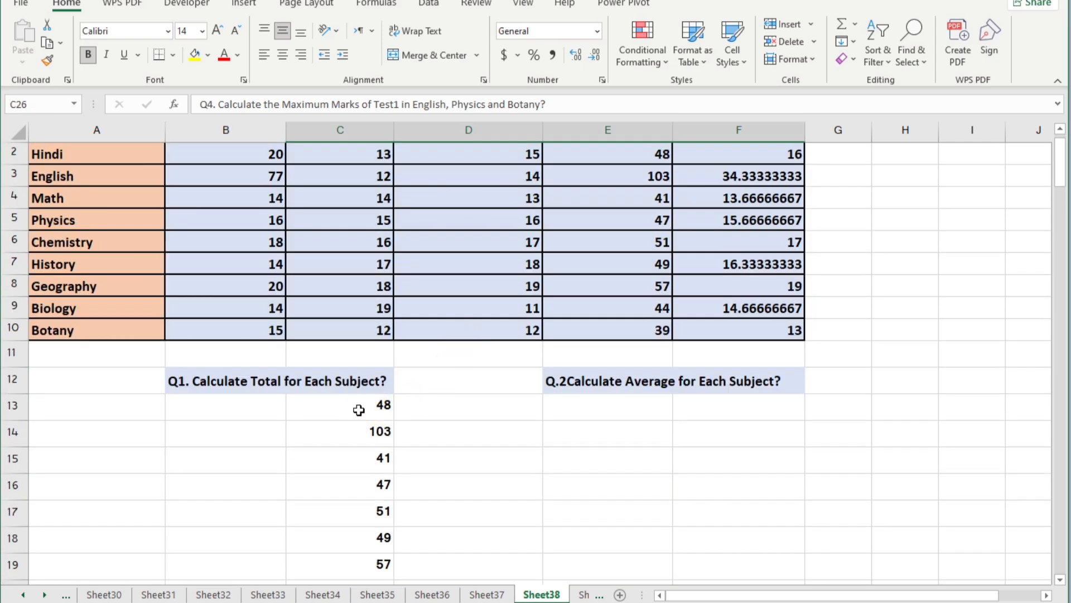
pyautogui.click(720, 409)
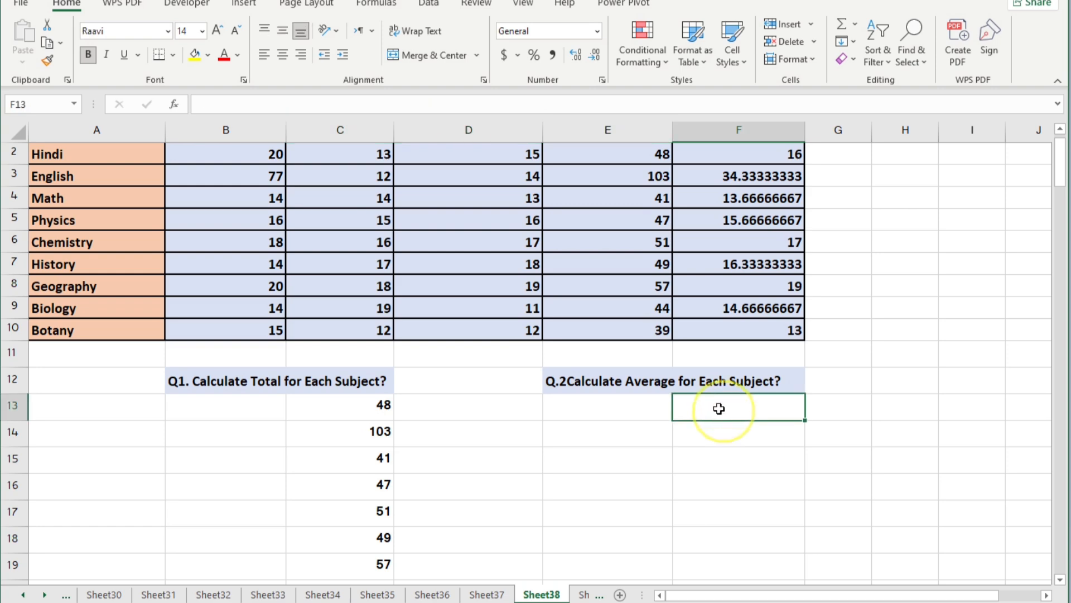
pyautogui.write('=aver')
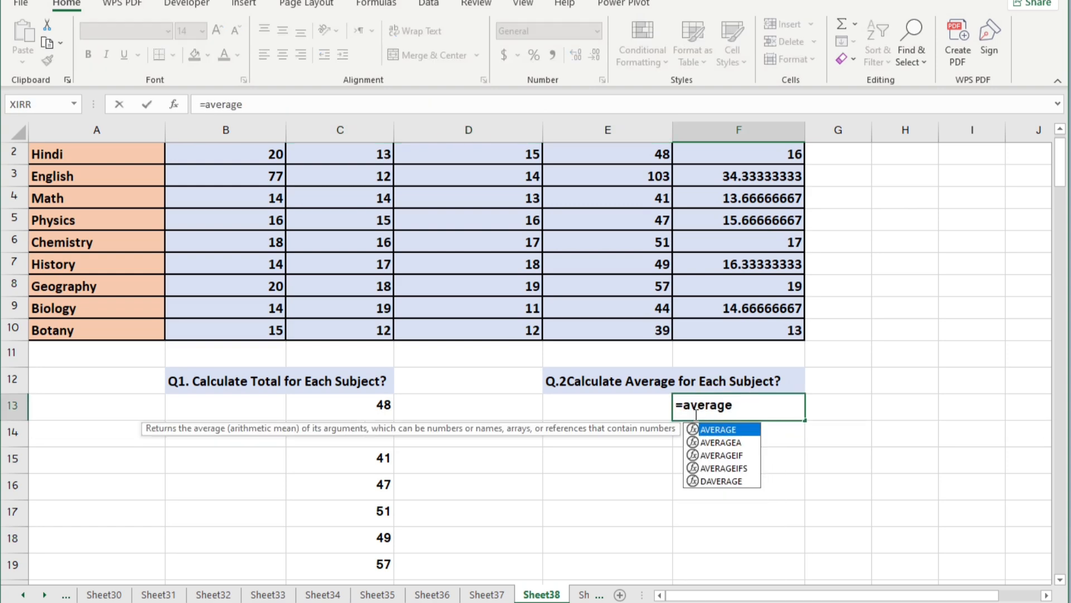
pyautogui.write('age')
pyautogui.press('Tab')
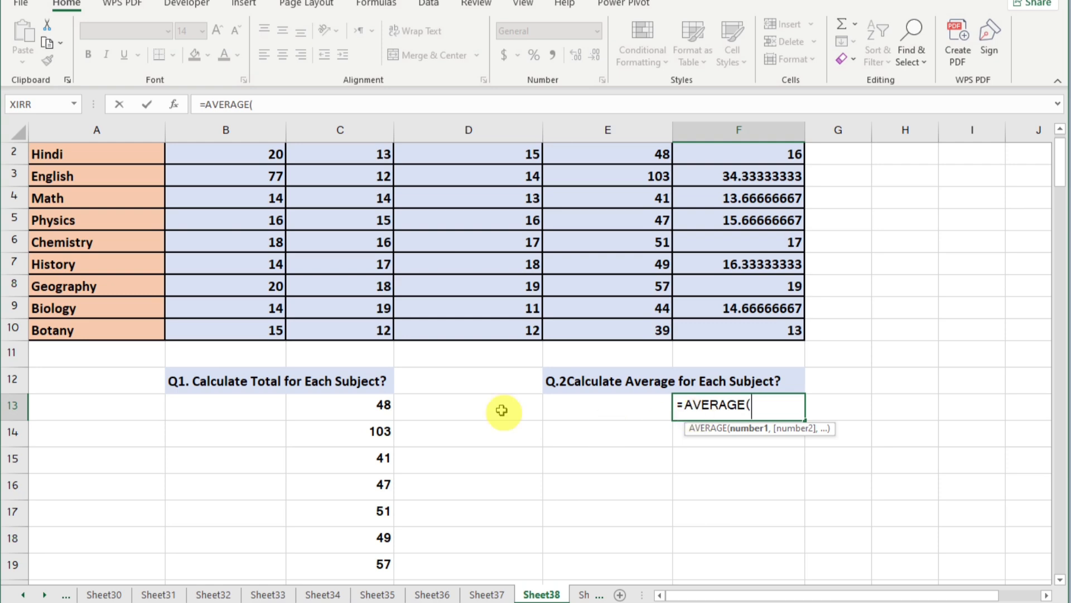
pyautogui.scroll(1, 450, 402)
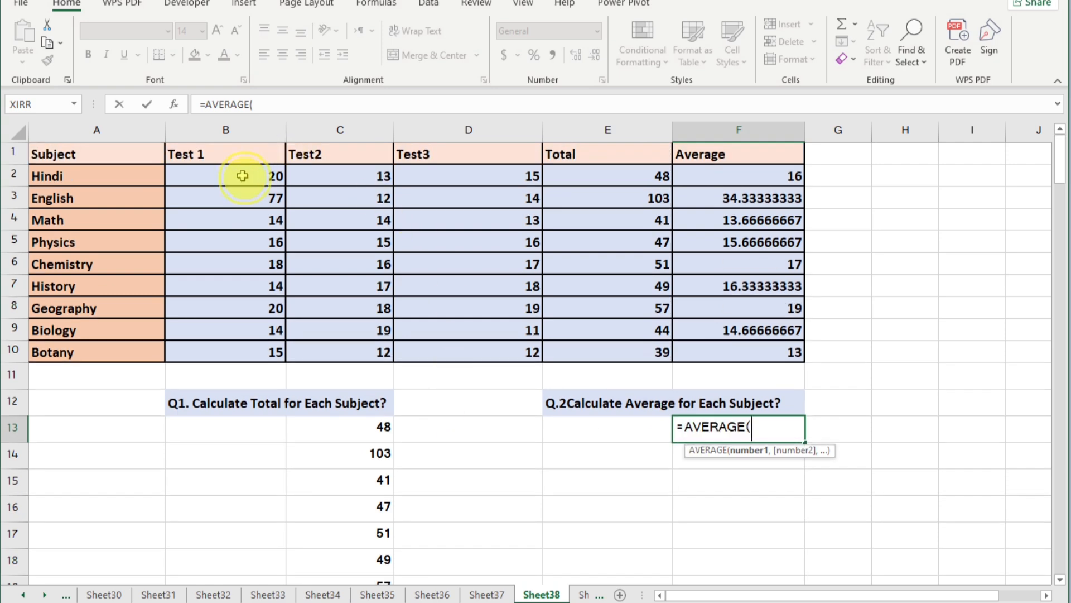
pyautogui.moveTo(243, 176); pyautogui.dragTo(442, 175)
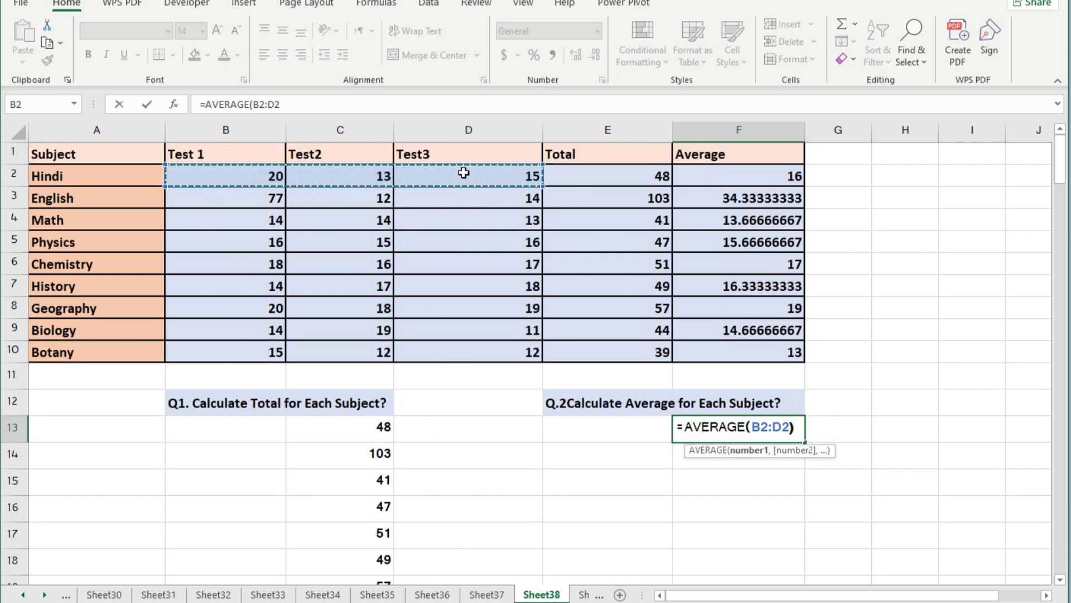
pyautogui.press('Return')
# Fill the F13 average formula down through F21 for the remaining subjects.
pyautogui.scroll(-2, 725, 357)
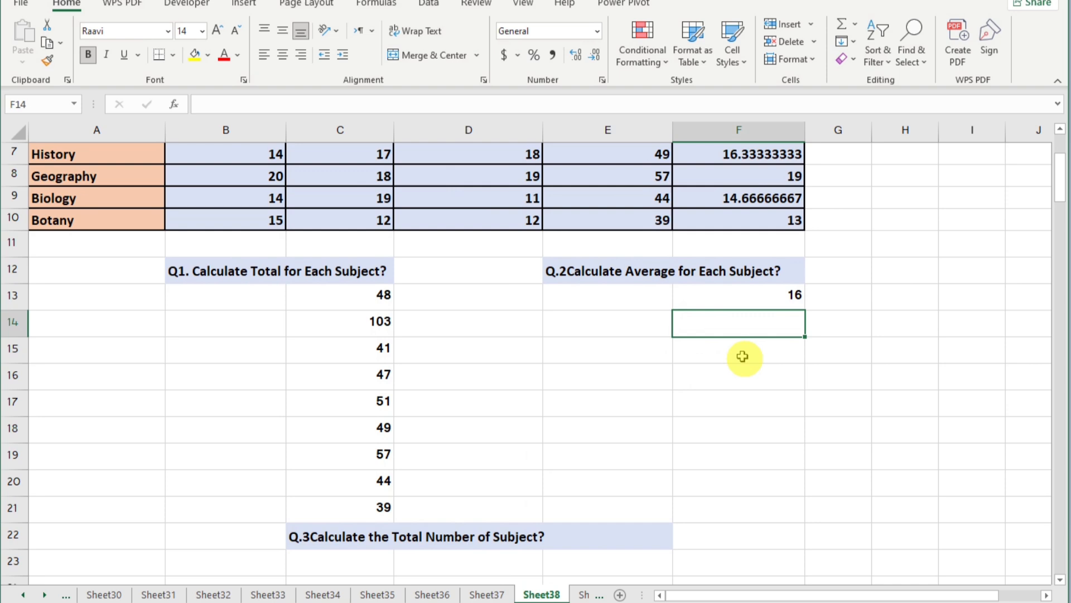
pyautogui.click(755, 300)
pyautogui.moveTo(803, 310); pyautogui.dragTo(768, 505)
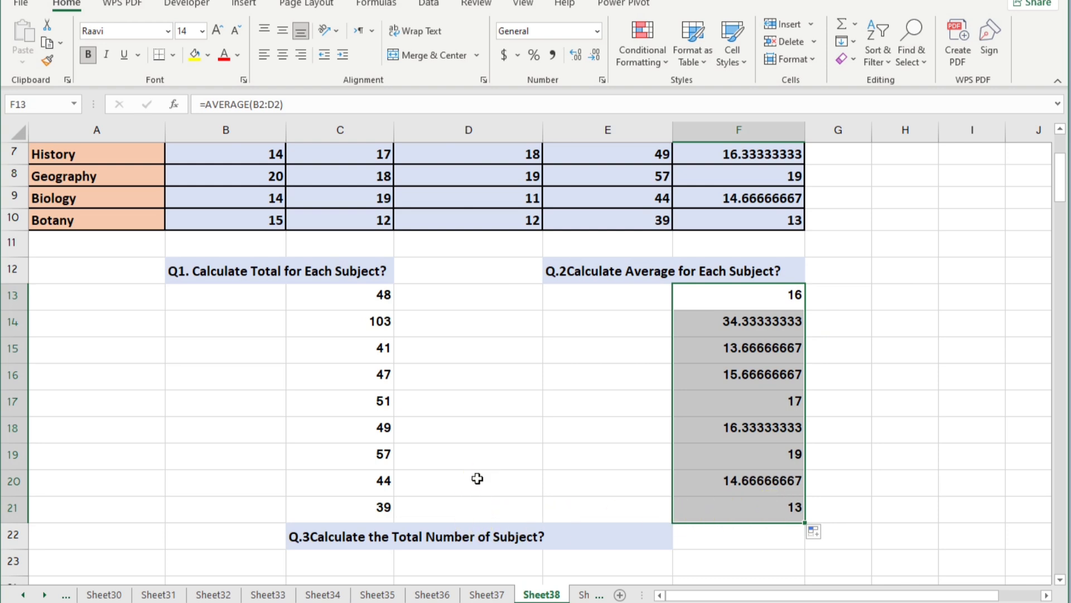
# Enter =COUNTA(A2:A10) in D24 under the Q.3 question to count the subjects.
pyautogui.scroll(1, 477, 478)
pyautogui.scroll(-4, 477, 478)
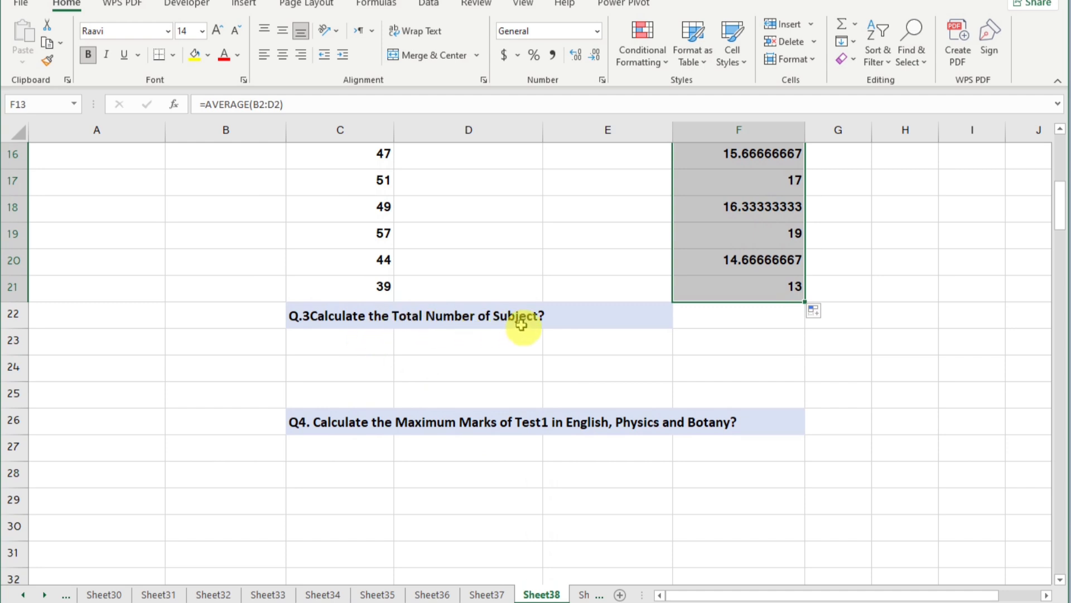
pyautogui.click(488, 371)
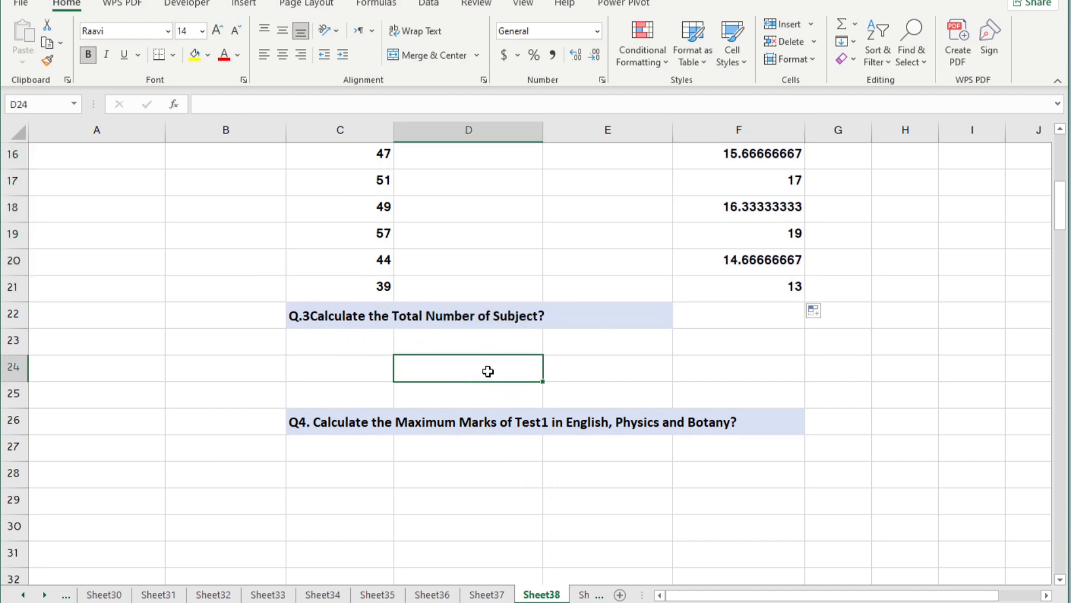
pyautogui.write('=counta')
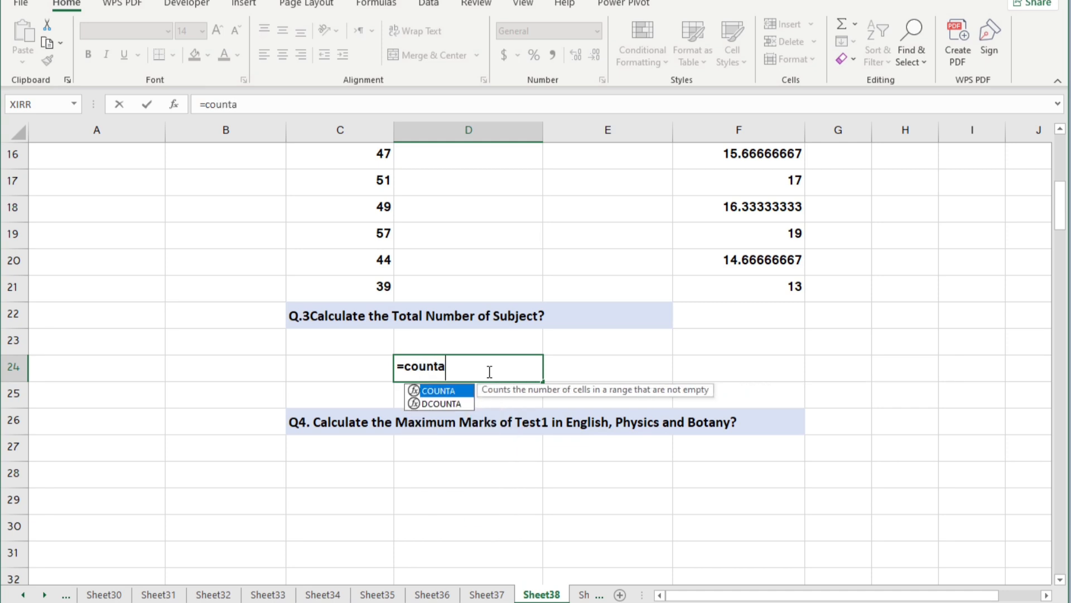
pyautogui.press('Tab')
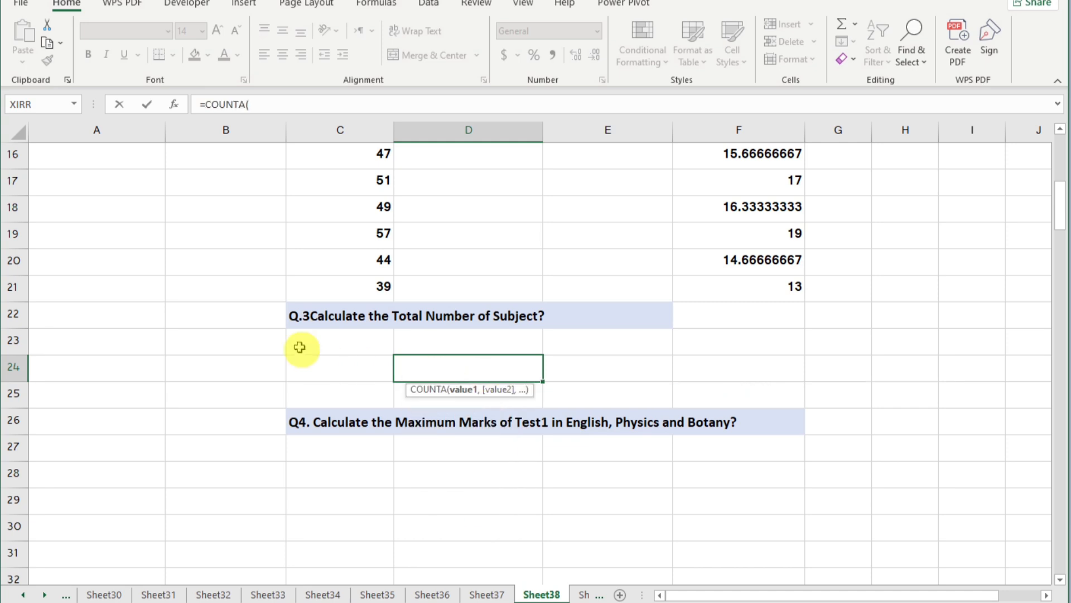
pyautogui.scroll(5, 299, 346)
pyautogui.moveTo(142, 173); pyautogui.dragTo(135, 349)
pyautogui.press('Return')
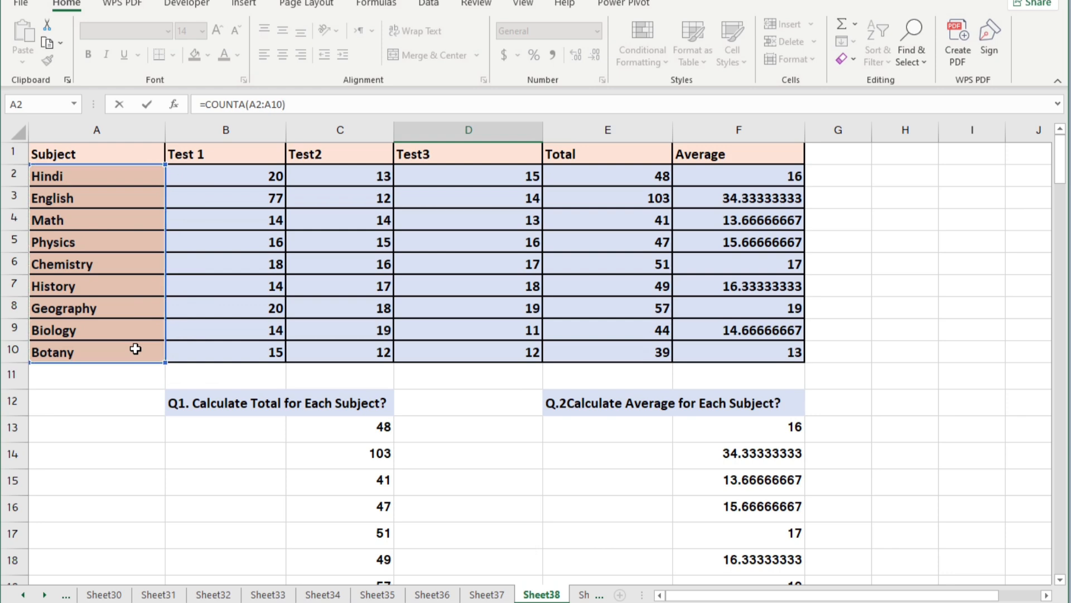
# Begin the Q4 formula in D28 with =MAX(MAXIFS(B2:B10,A2:A10,"English") for the English Test 1 marks.
pyautogui.scroll(-1, 428, 454)
pyautogui.scroll(-2, 476, 454)
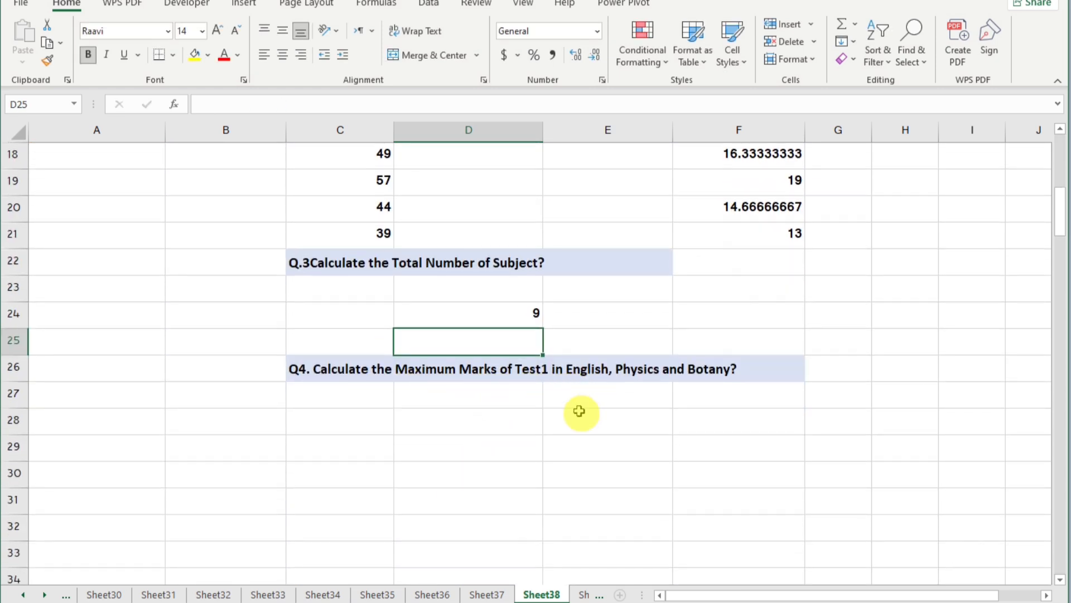
pyautogui.click(487, 426)
pyautogui.write('=')
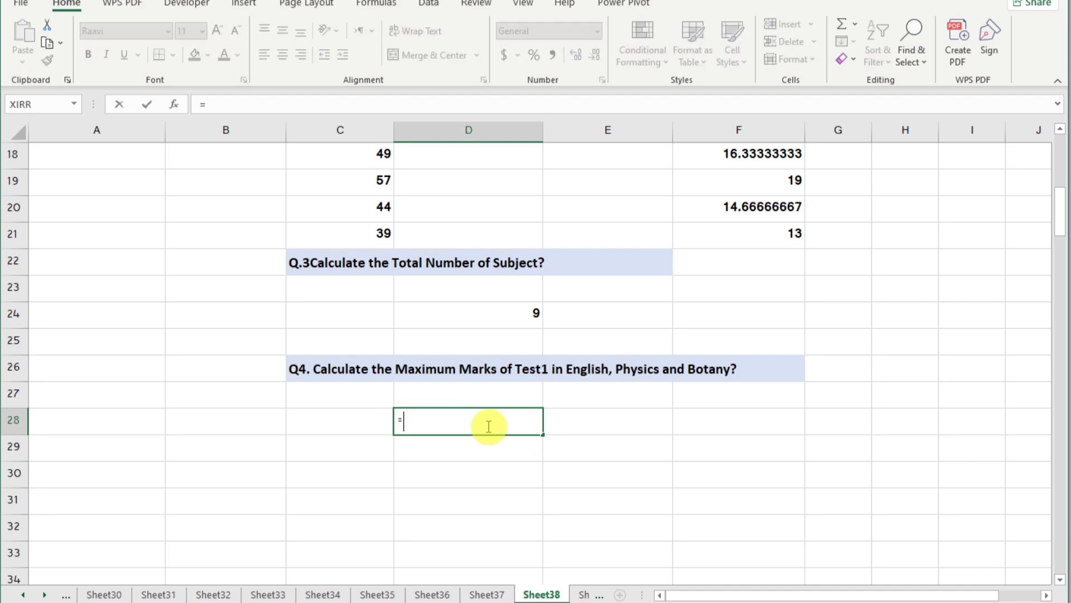
pyautogui.write('max')
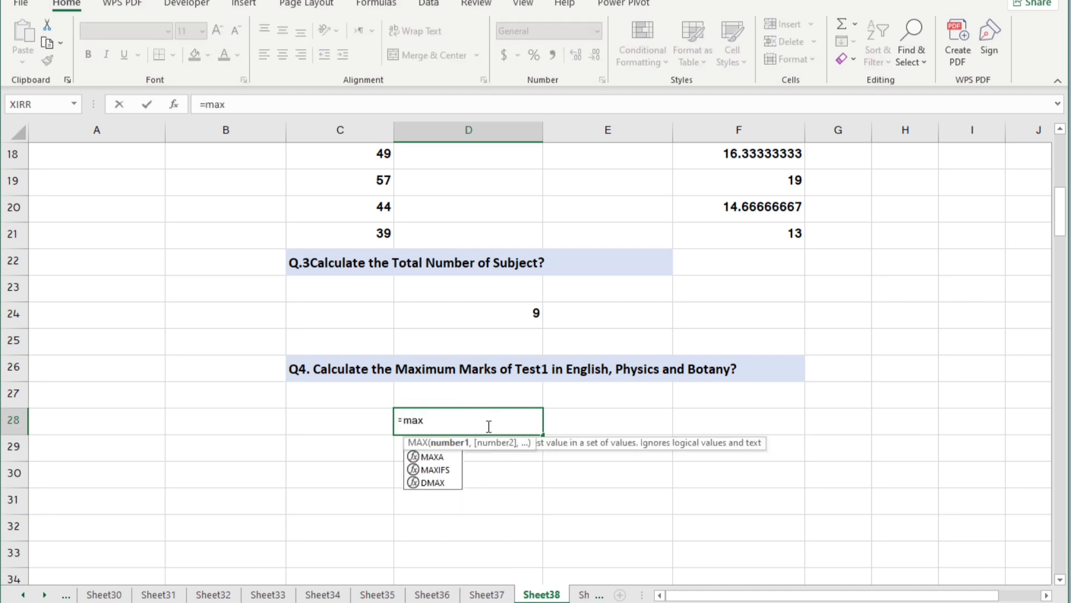
pyautogui.press('Tab')
pyautogui.write('maxi')
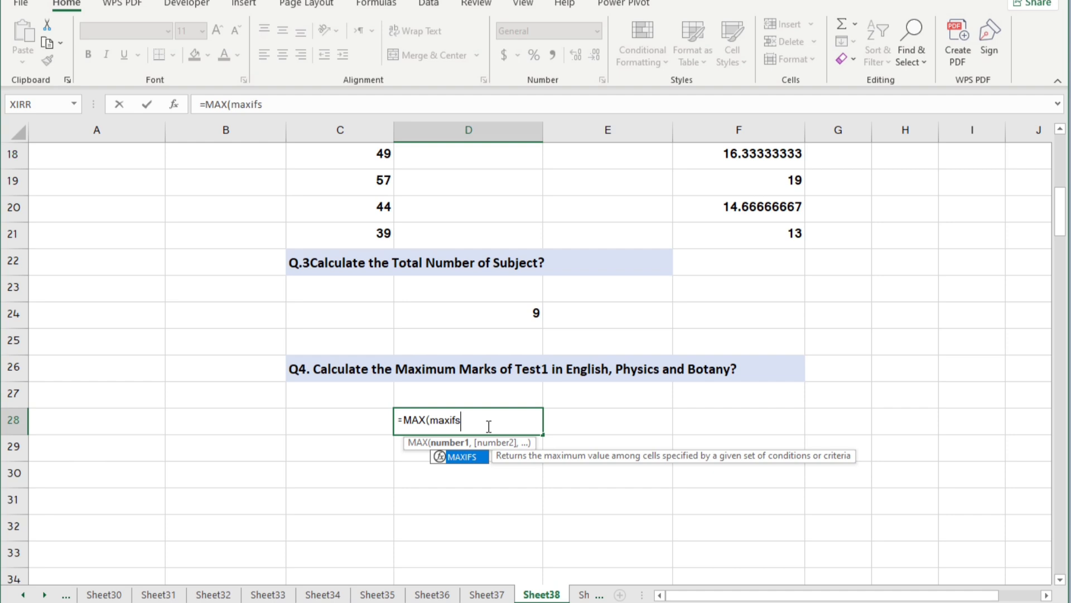
pyautogui.write('fs')
pyautogui.press('Tab')
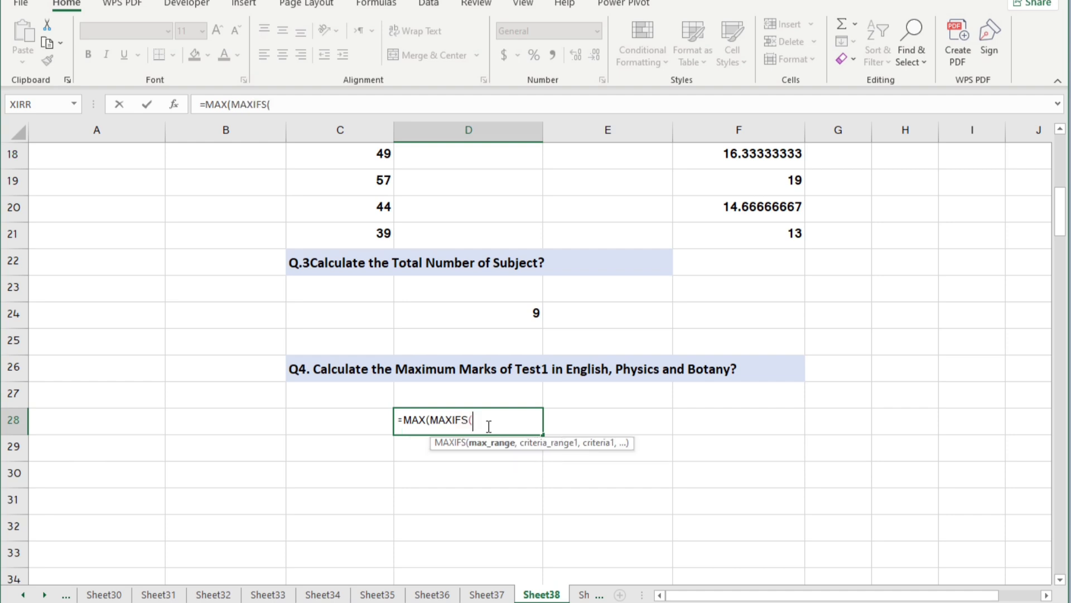
pyautogui.scroll(6, 276, 370)
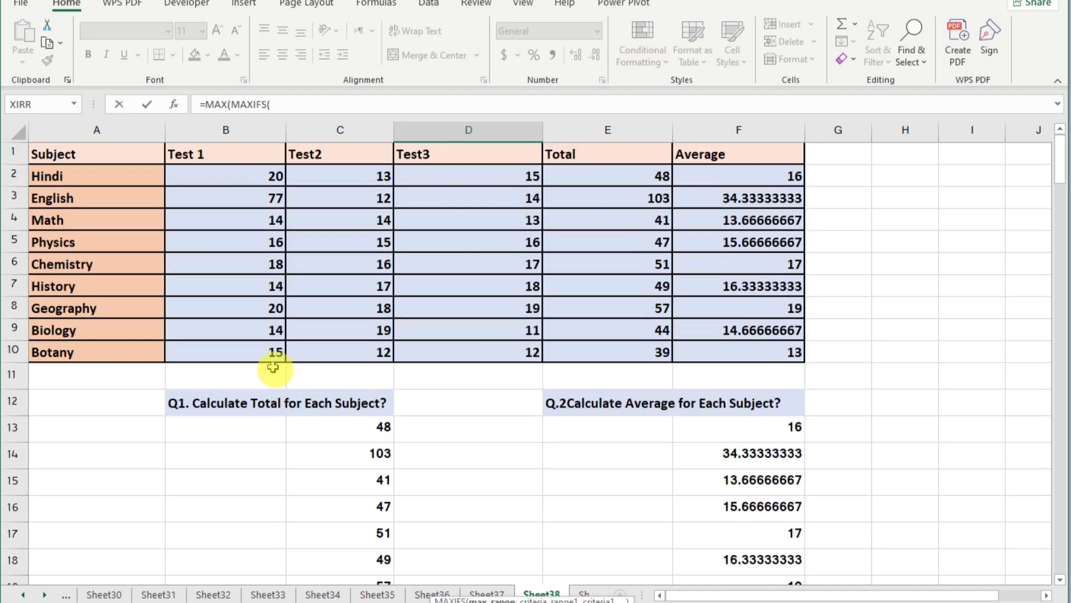
pyautogui.moveTo(249, 175); pyautogui.dragTo(251, 343)
pyautogui.write(',')
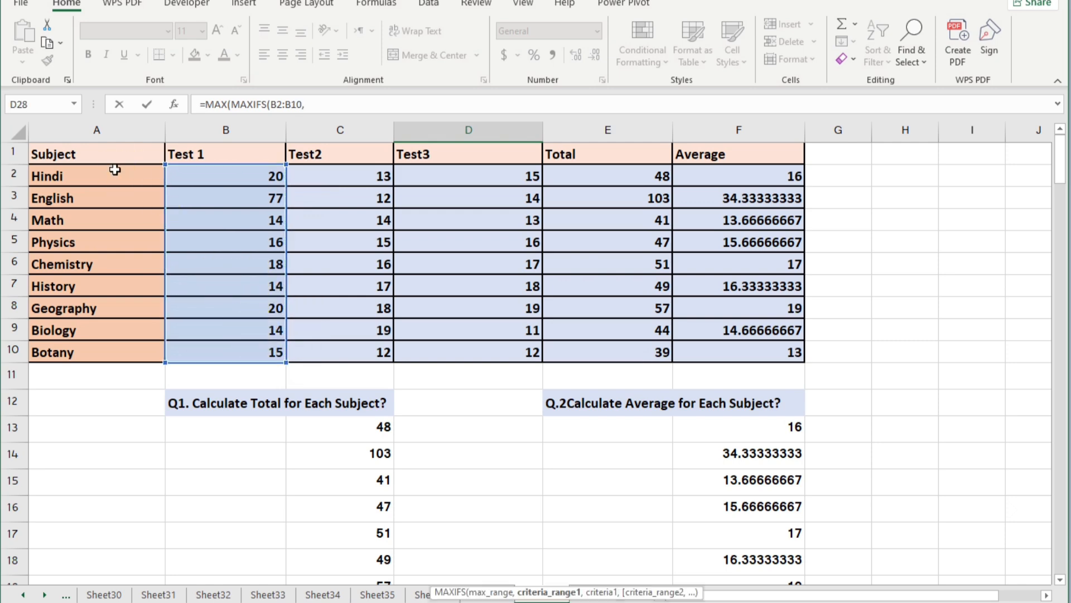
pyautogui.moveTo(115, 170); pyautogui.dragTo(133, 348)
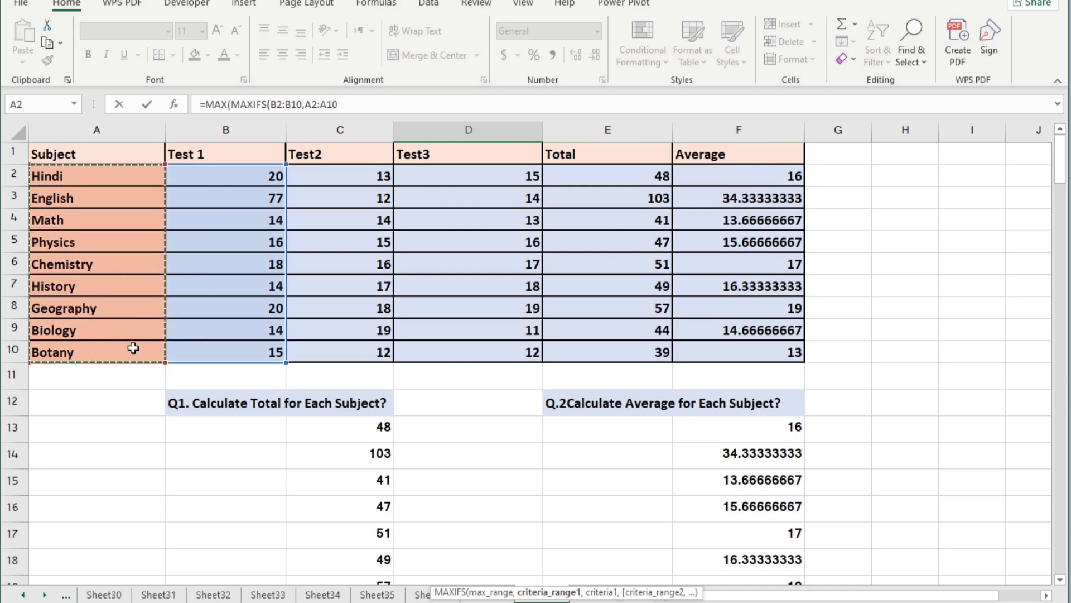
pyautogui.write(',"English')
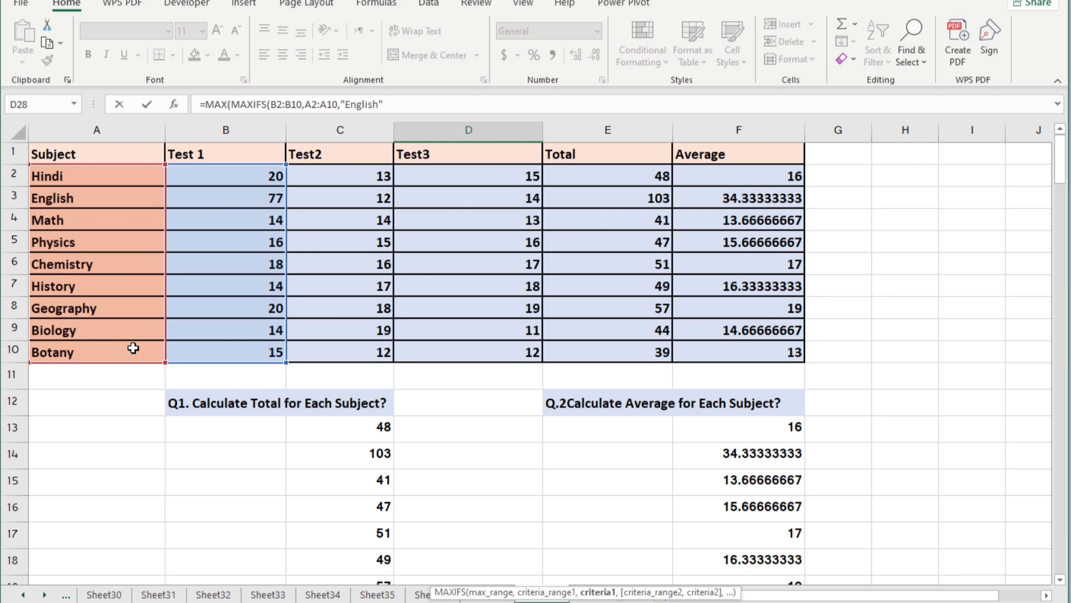
pyautogui.write(')')
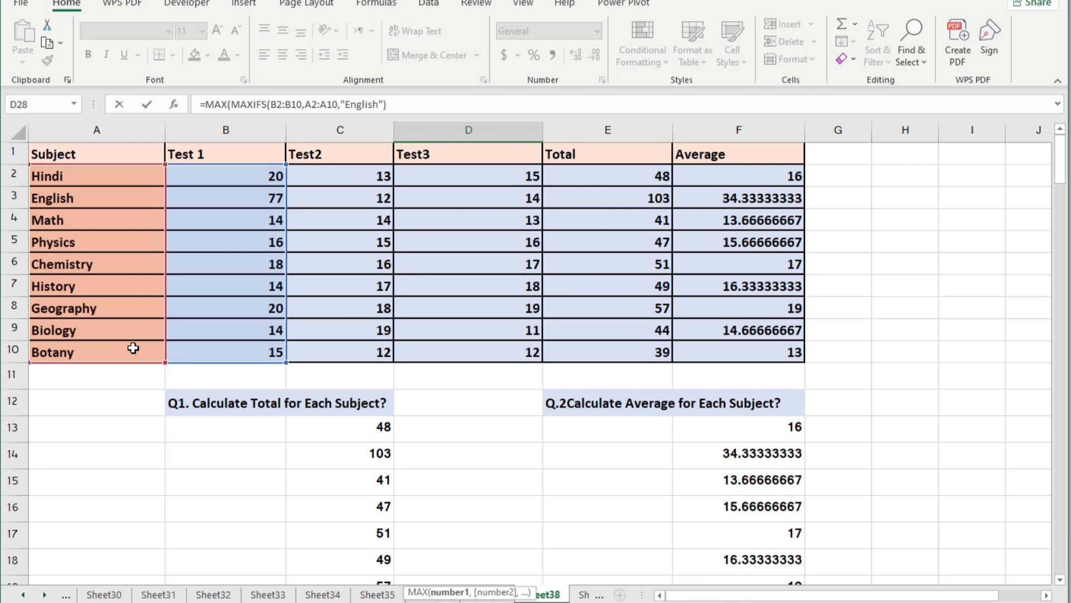
# Add MAXIFS(B2:B10,A2:A10,"Physics") as the second argument of the MAX formula in D28.
pyautogui.write(',')
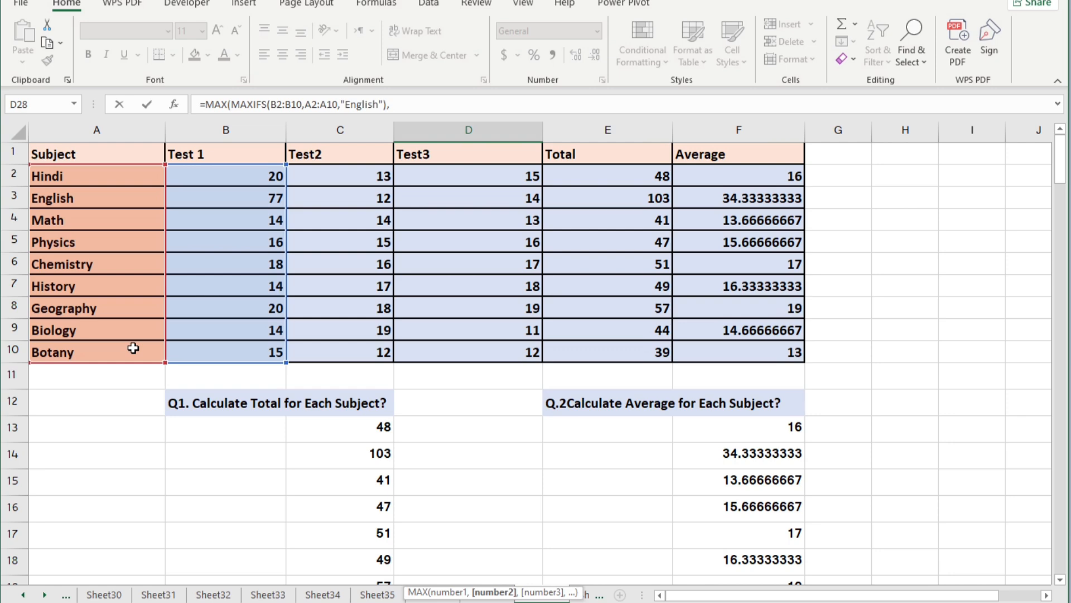
pyautogui.write('maxif')
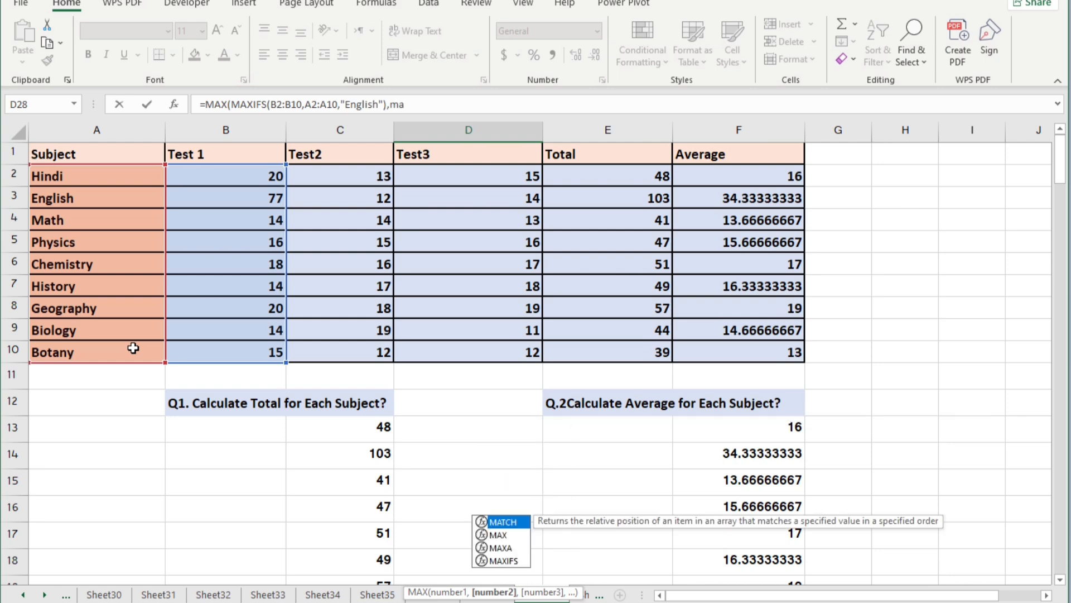
pyautogui.write('s(')
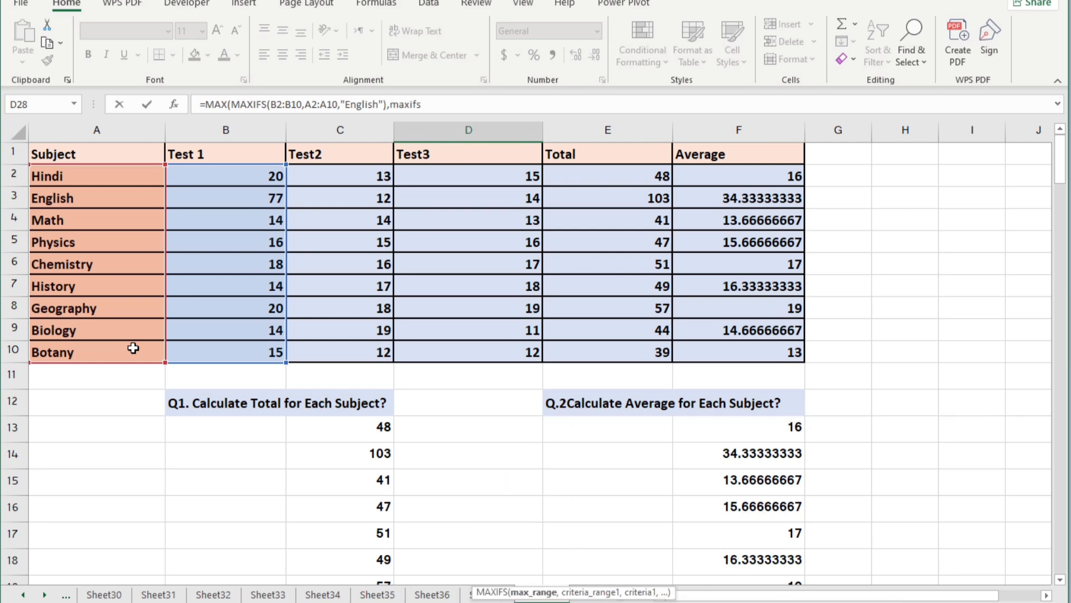
pyautogui.click(205, 171)
pyautogui.moveTo(204, 170); pyautogui.dragTo(235, 353)
pyautogui.write(',')
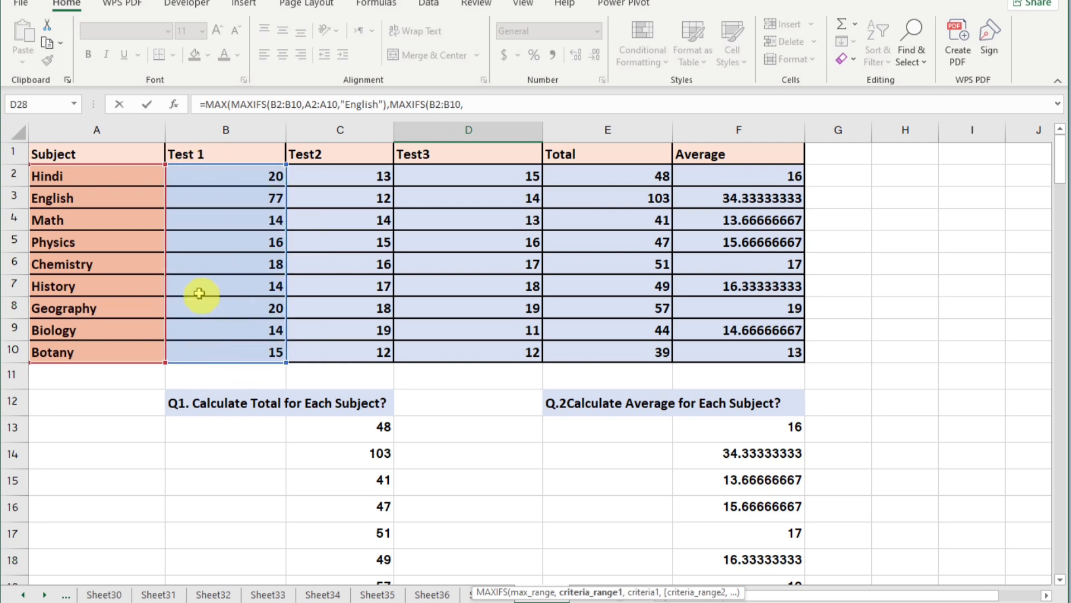
pyautogui.moveTo(112, 175); pyautogui.dragTo(112, 343)
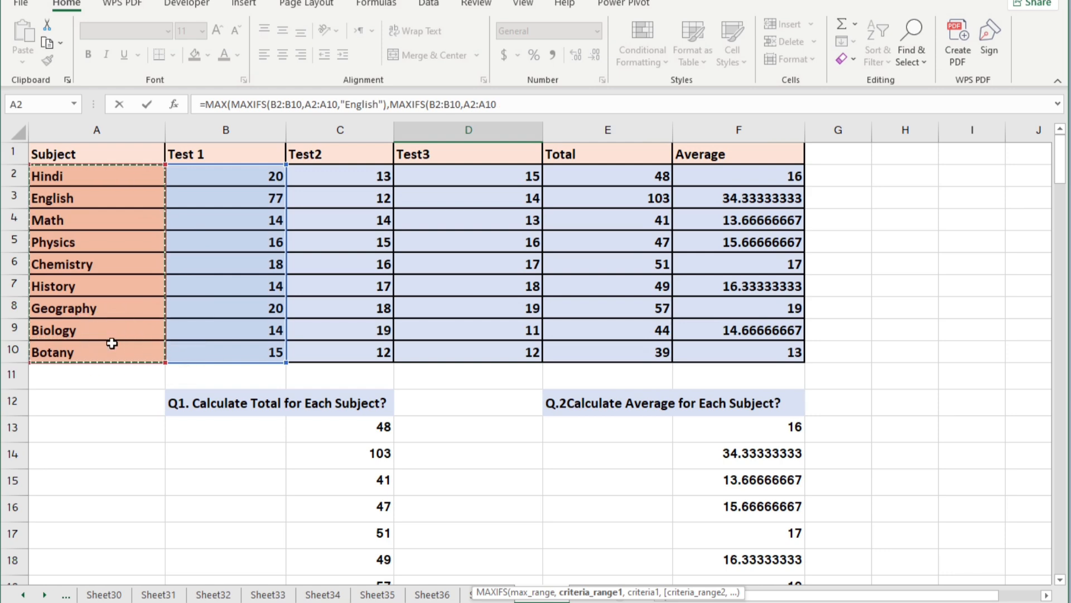
pyautogui.write(',"Physics')
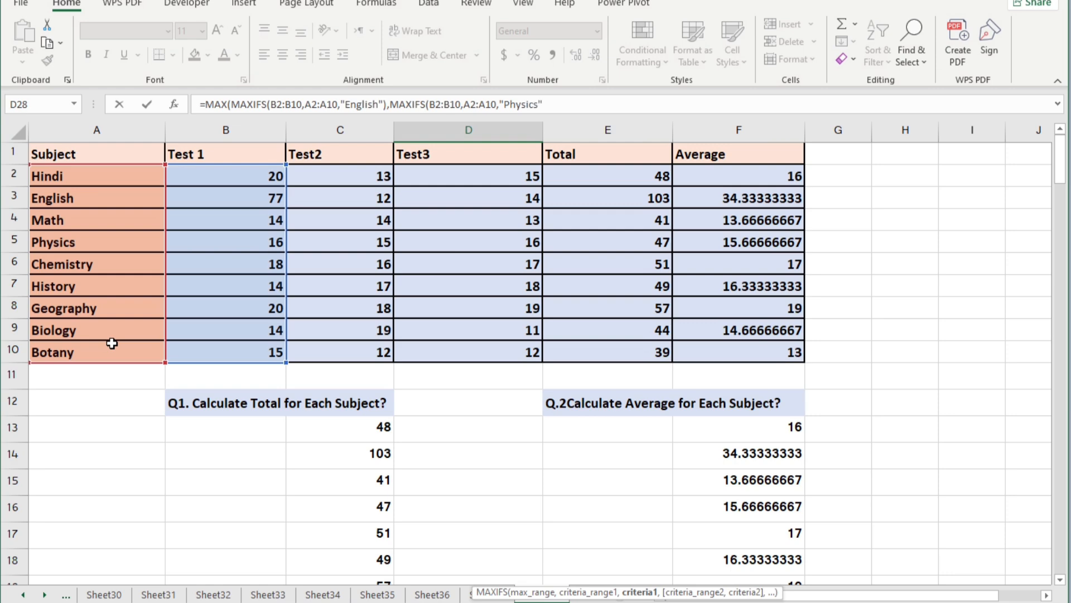
pyautogui.write('),')
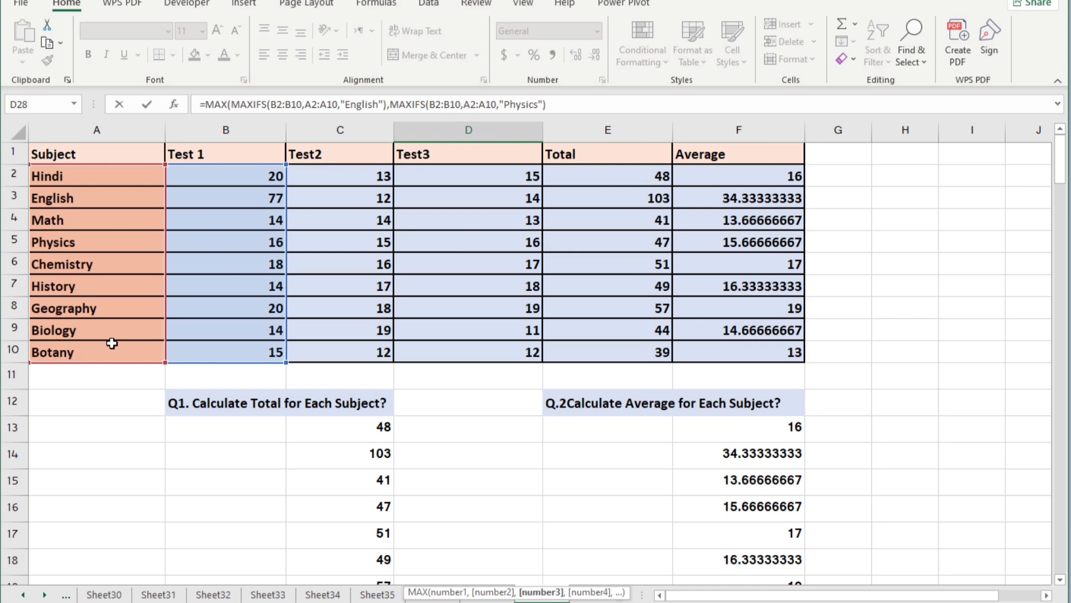
# Add MAXIFS(B2:B10,A2:A10,"BOTANY") as the third argument of the MAX formula in D28 and enter the completed formula.
pyautogui.write('xi')
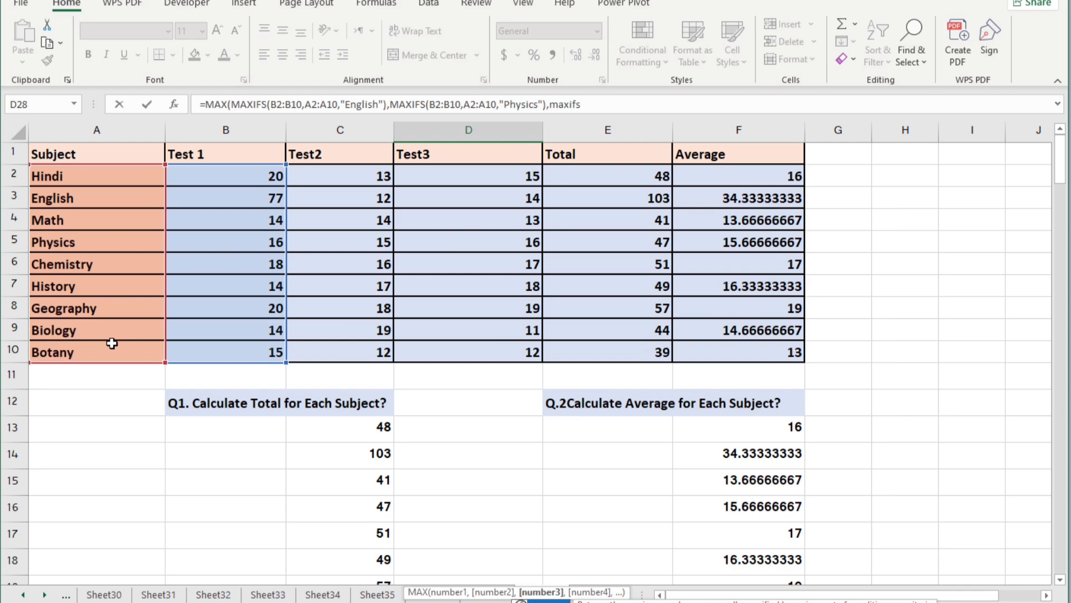
pyautogui.write('fs')
pyautogui.press('Tab')
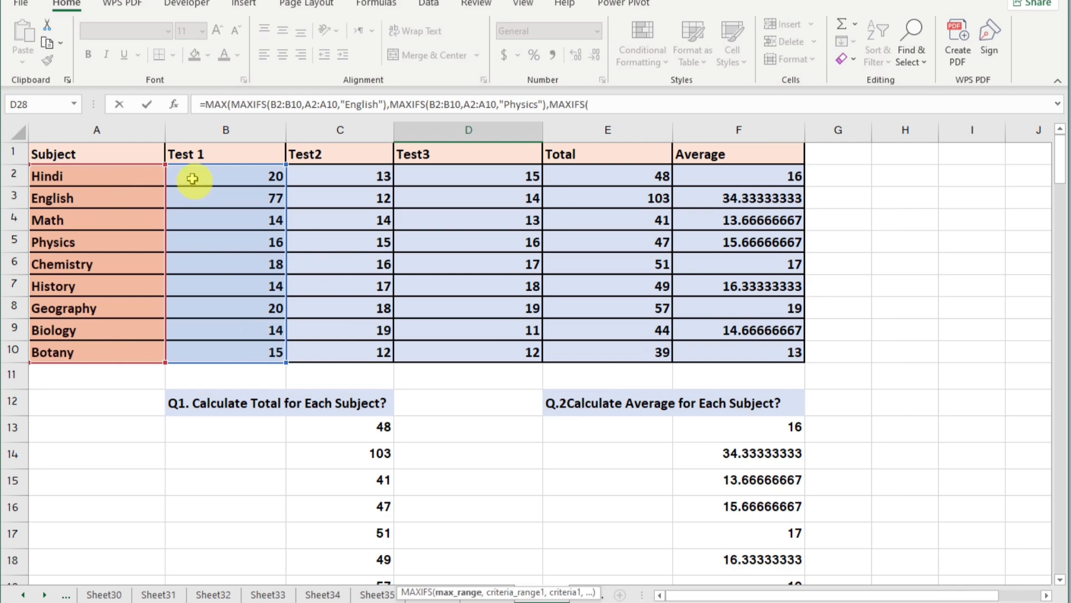
pyautogui.moveTo(190, 176); pyautogui.dragTo(208, 344)
pyautogui.write(',')
pyautogui.moveTo(109, 174); pyautogui.dragTo(110, 353)
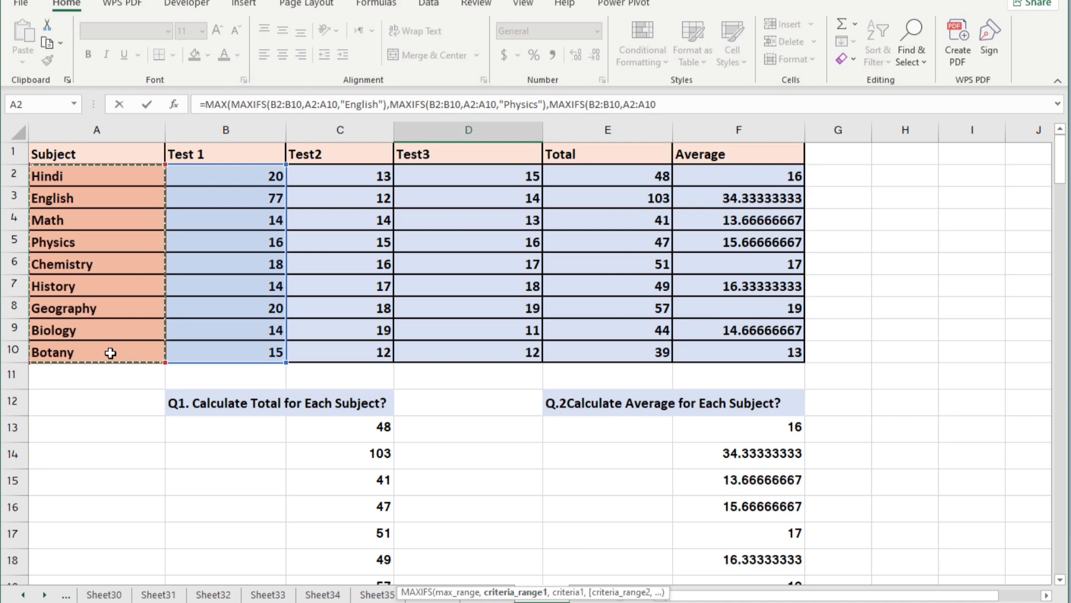
pyautogui.write(',"BOTANY')
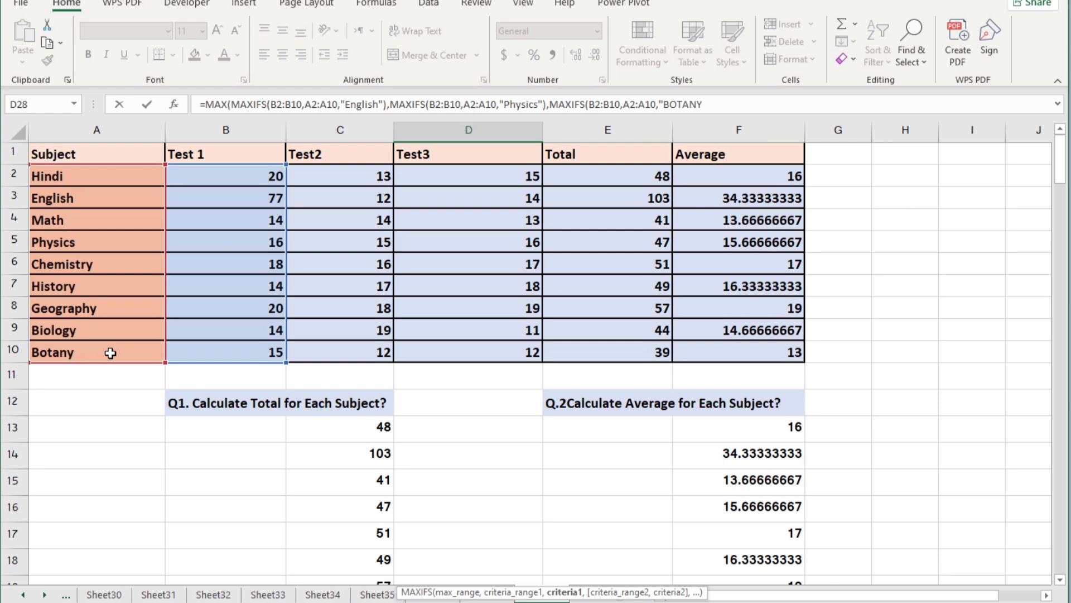
pyautogui.write('))')
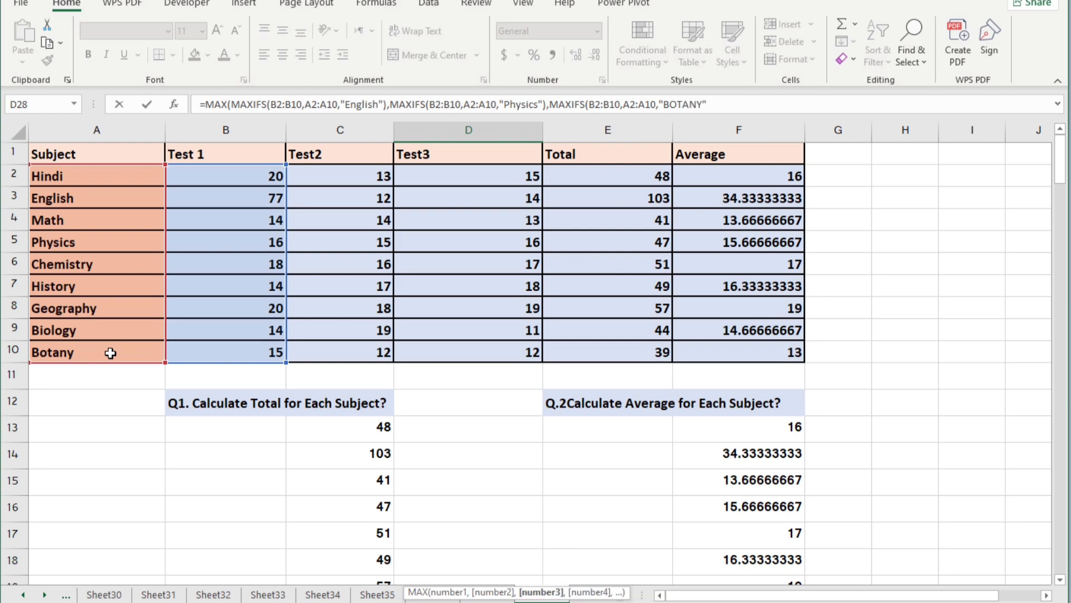
pyautogui.press('Return')
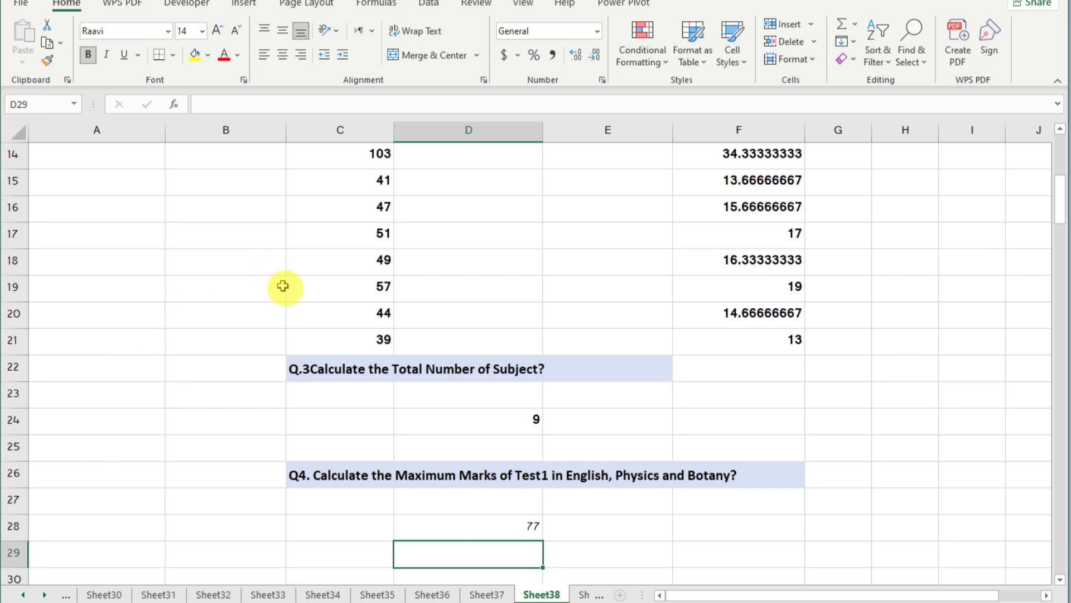
pyautogui.click(520, 522)
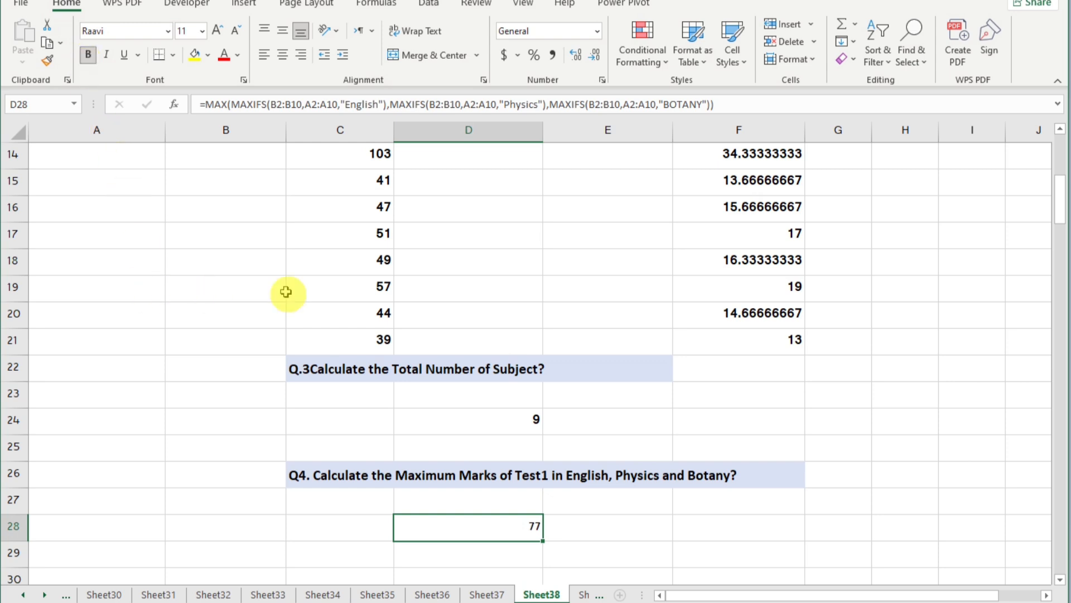
# Remove the leading equals sign from the Q1 total formulas in C13:C15, leaving SUM(B2:D2), SUM(B3:D3) and SUM(B4:D4) as text.
pyautogui.scroll(2, 438, 273)
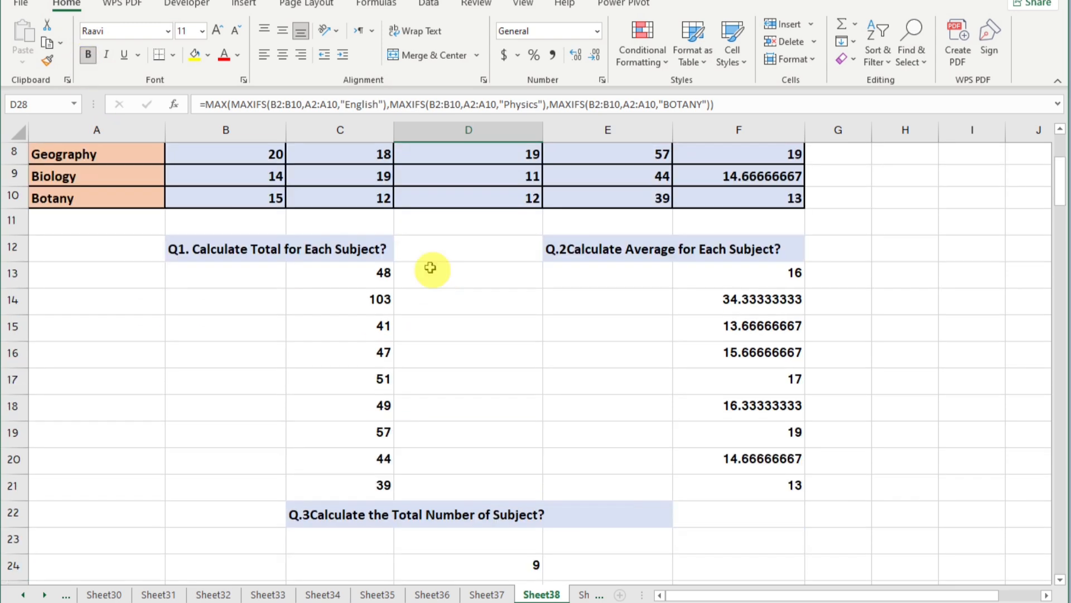
pyautogui.click(372, 271)
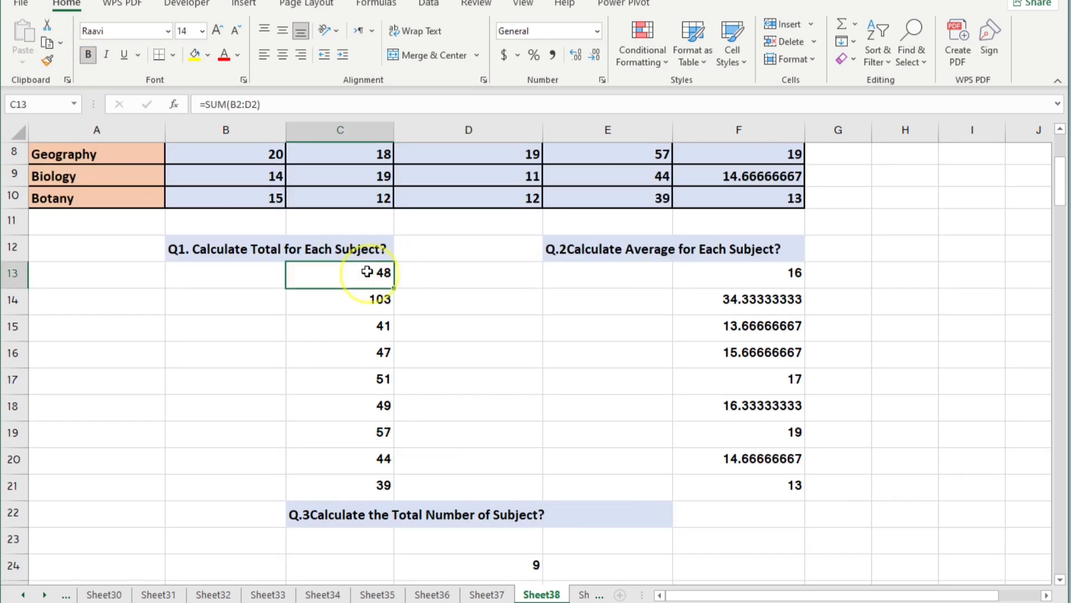
pyautogui.click(201, 107)
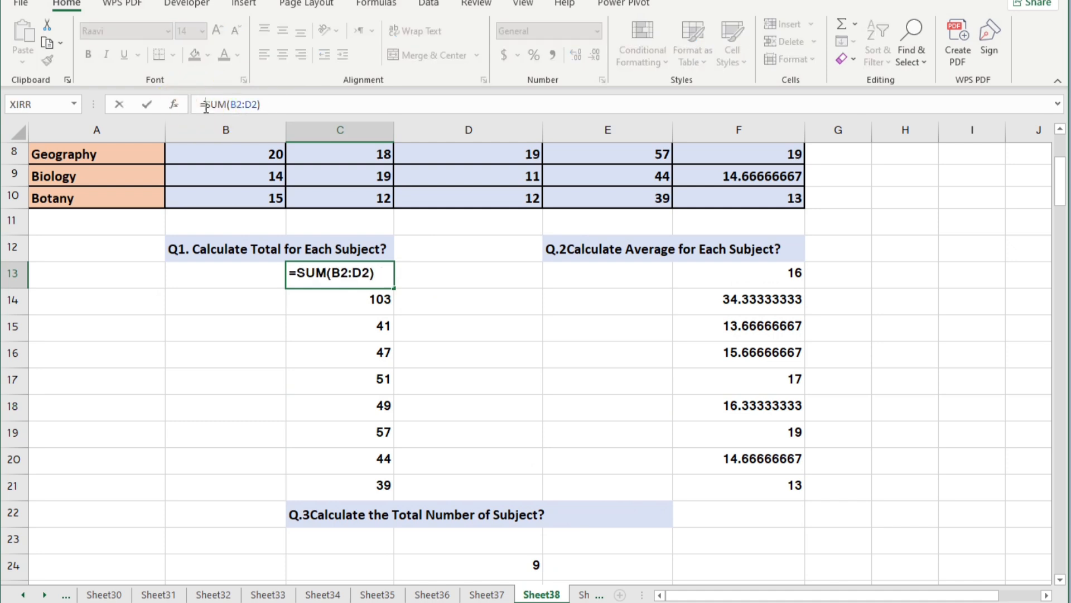
pyautogui.press('BackSpace')
pyautogui.click(338, 302)
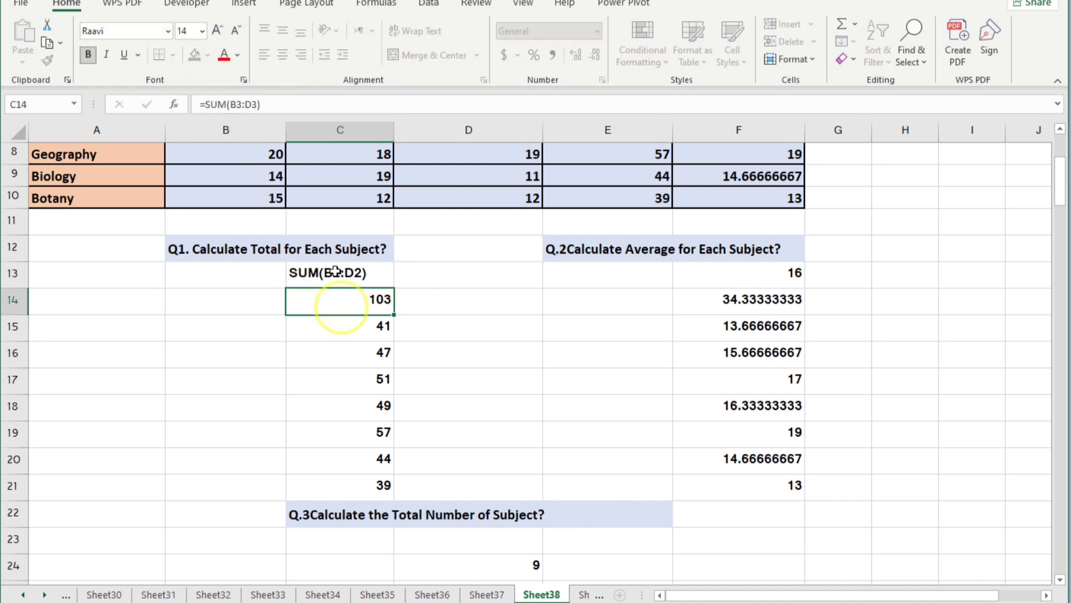
pyautogui.click(204, 104)
pyautogui.press('BackSpace')
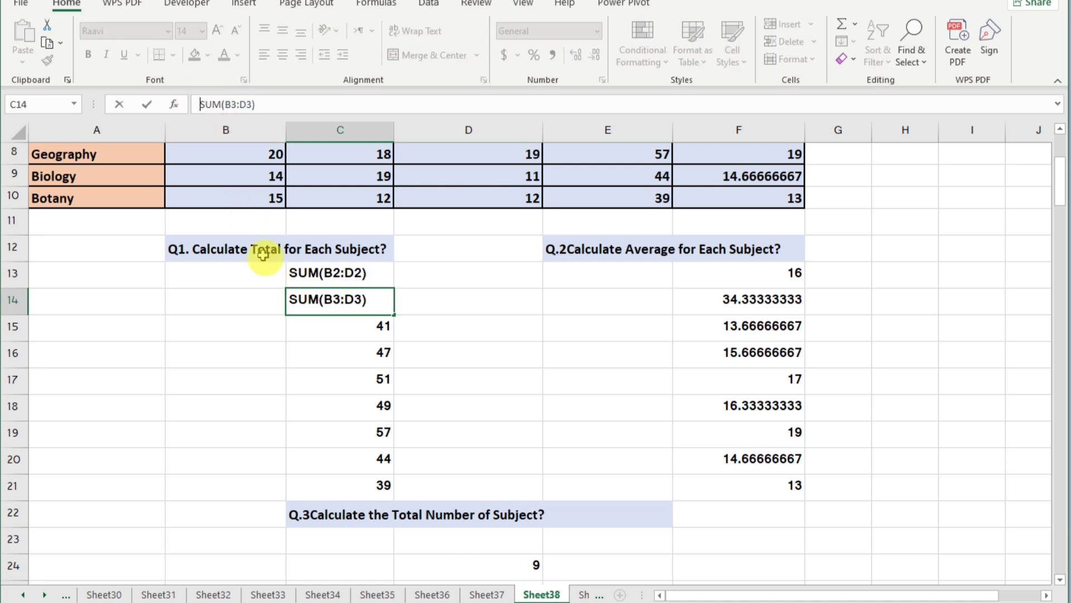
pyautogui.click(324, 324)
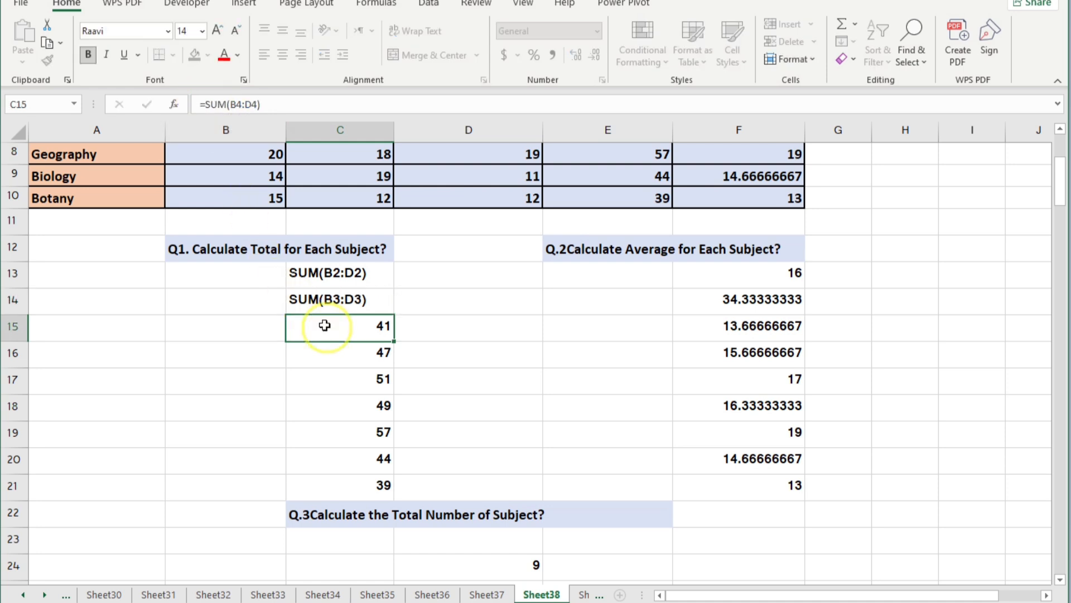
pyautogui.click(205, 104)
pyautogui.press('BackSpace')
# Convert the total formulas in C16:C18 to the text SUM(B5:D5), SUM(B6:D6) and SUM(B7:D7) by deleting their equals signs.
pyautogui.click(334, 353)
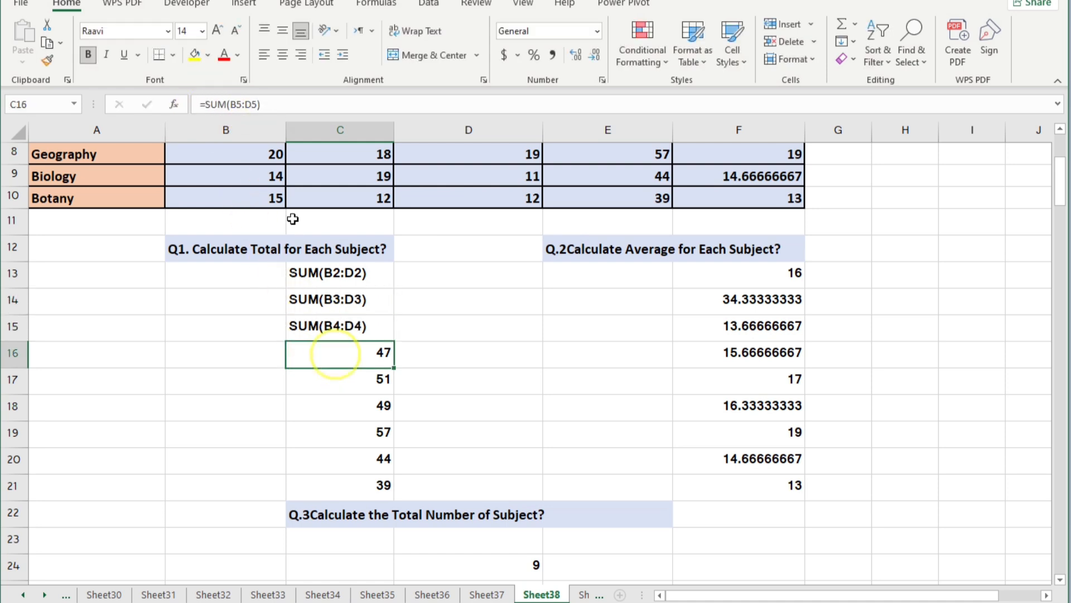
pyautogui.click(206, 104)
pyautogui.press('BackSpace')
pyautogui.click(347, 381)
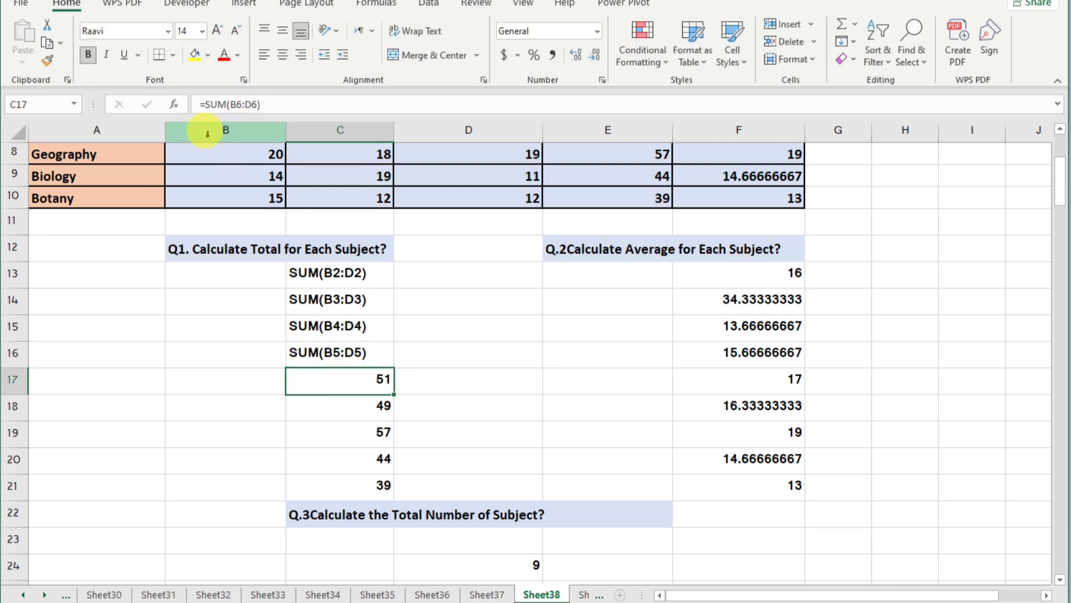
pyautogui.click(205, 104)
pyautogui.press('BackSpace')
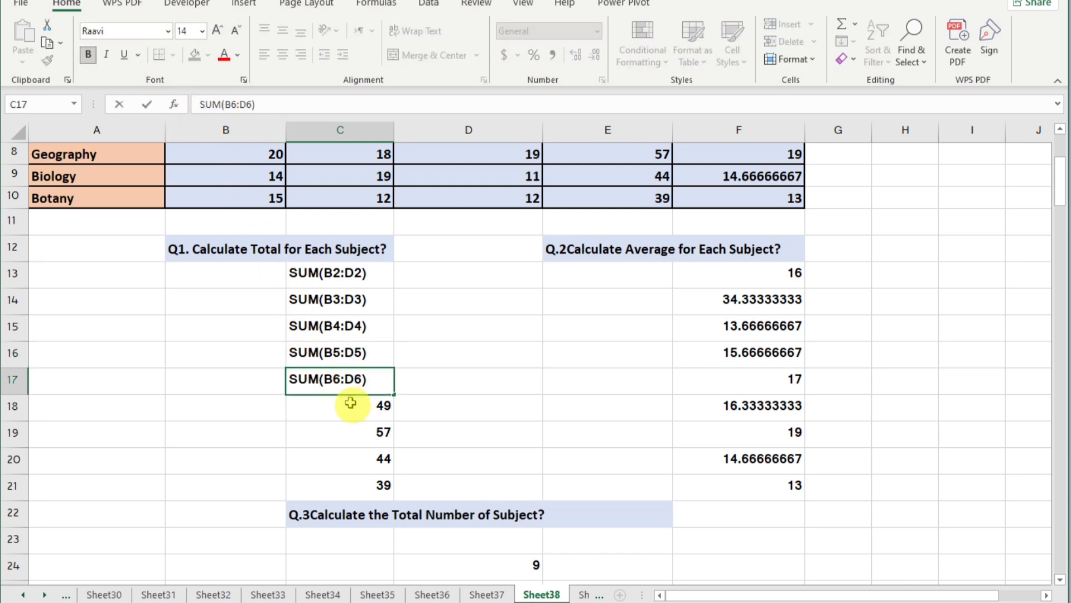
pyautogui.click(350, 402)
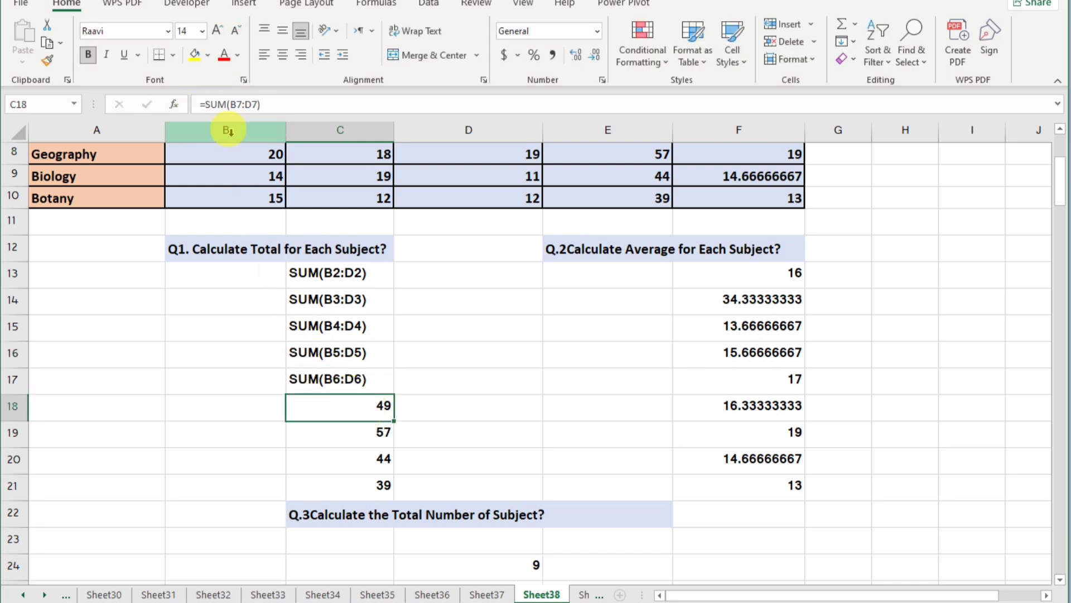
pyautogui.click(206, 105)
pyautogui.press('BackSpace')
# Delete the equals signs in C19:C21 so the cells hold the text SUM(B8:D8), SUM(B9:D9) and SUM(B10:D10).
pyautogui.click(350, 434)
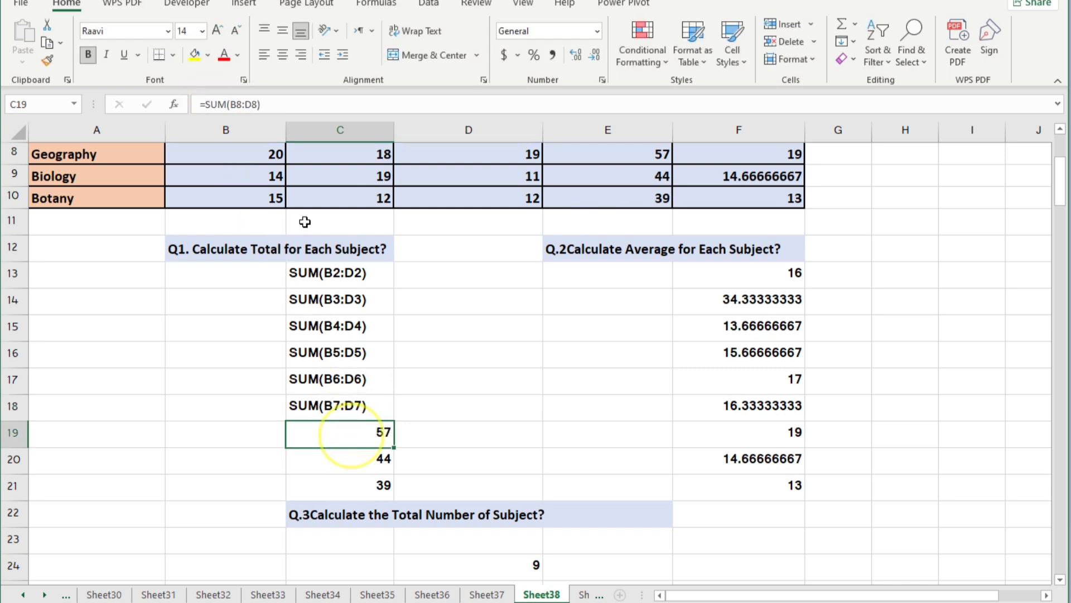
pyautogui.click(206, 105)
pyautogui.press('BackSpace')
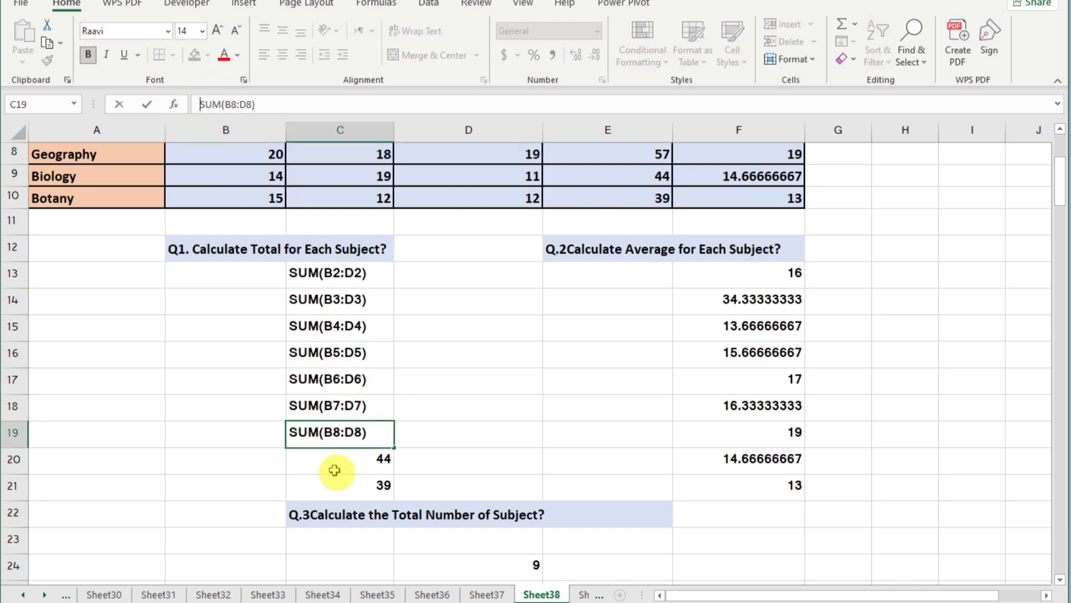
pyautogui.click(347, 466)
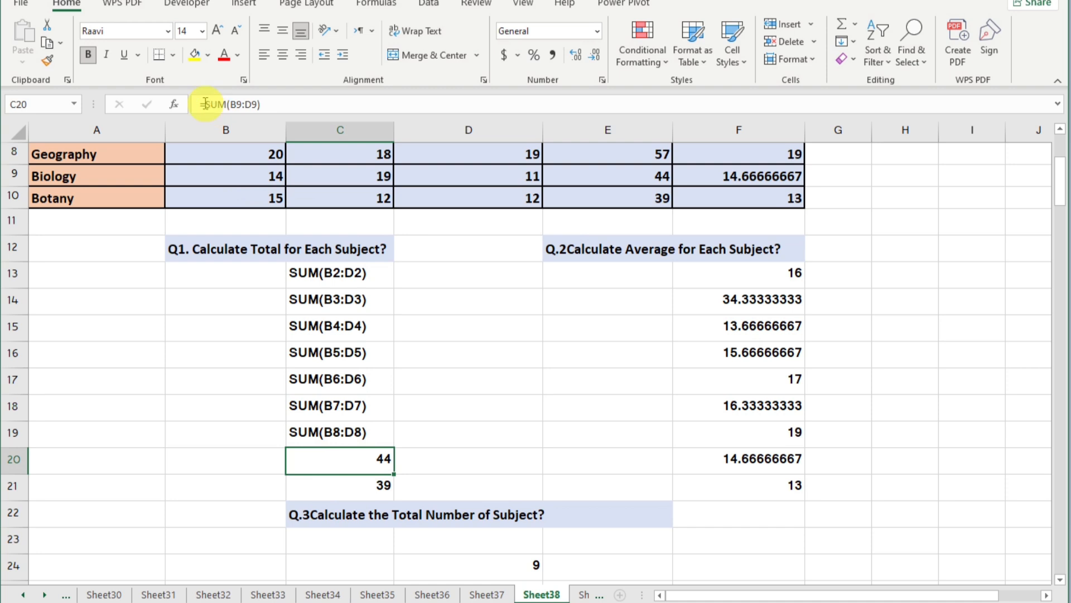
pyautogui.click(206, 105)
pyautogui.press('BackSpace')
pyautogui.click(370, 486)
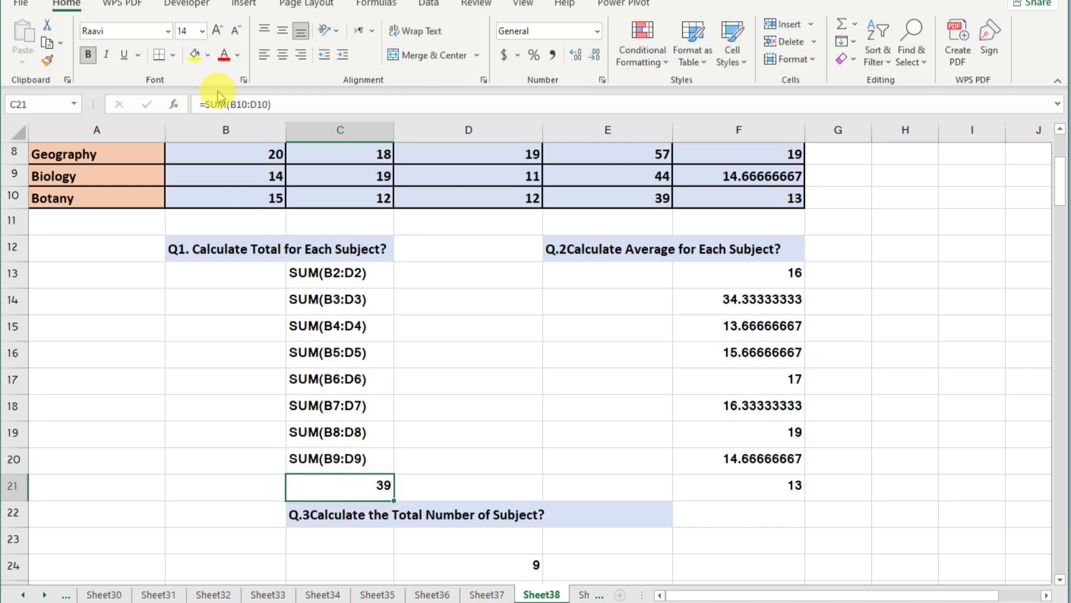
pyautogui.click(206, 104)
pyautogui.press('BackSpace')
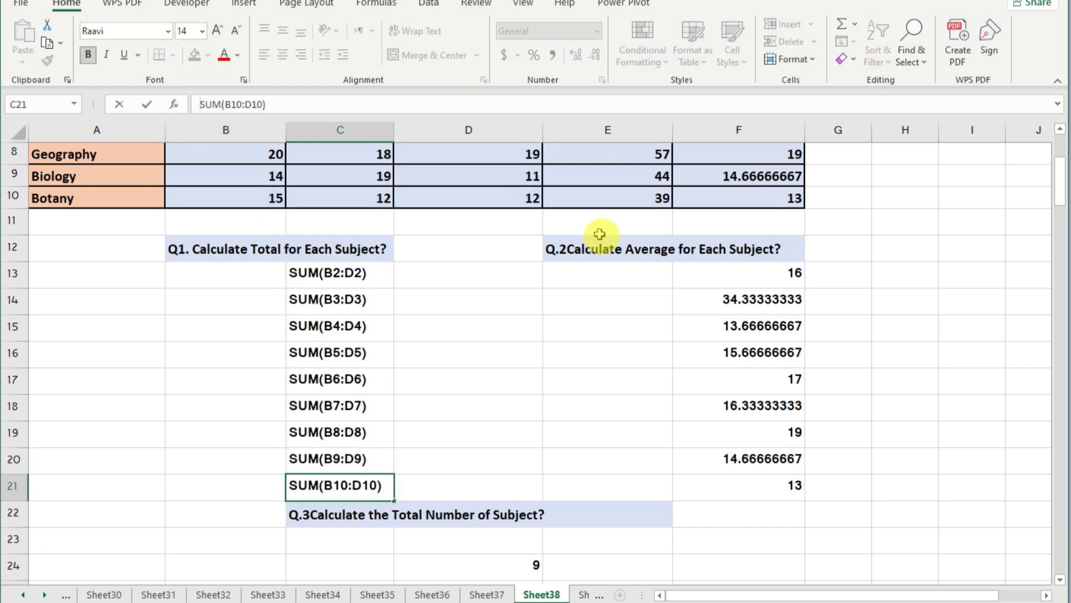
# Remove the leading equals sign from the Q2 average formulas in F13:F15, leaving AVERAGE(B2:D2), AVERAGE(B3:D3) and AVERAGE(B4:D4) as text.
pyautogui.click(745, 276)
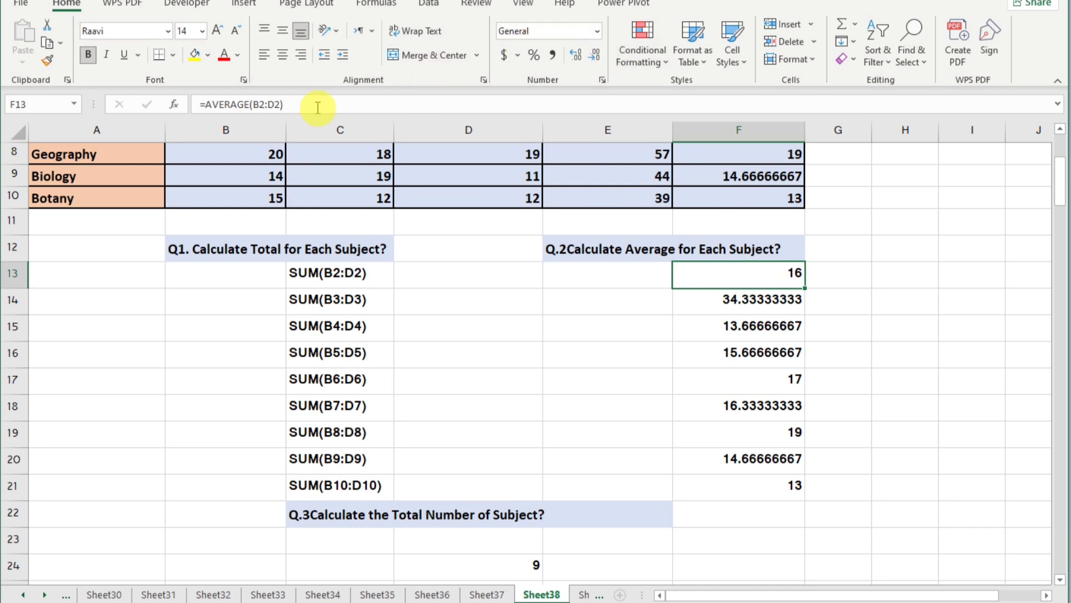
pyautogui.click(210, 104)
pyautogui.press('BackSpace')
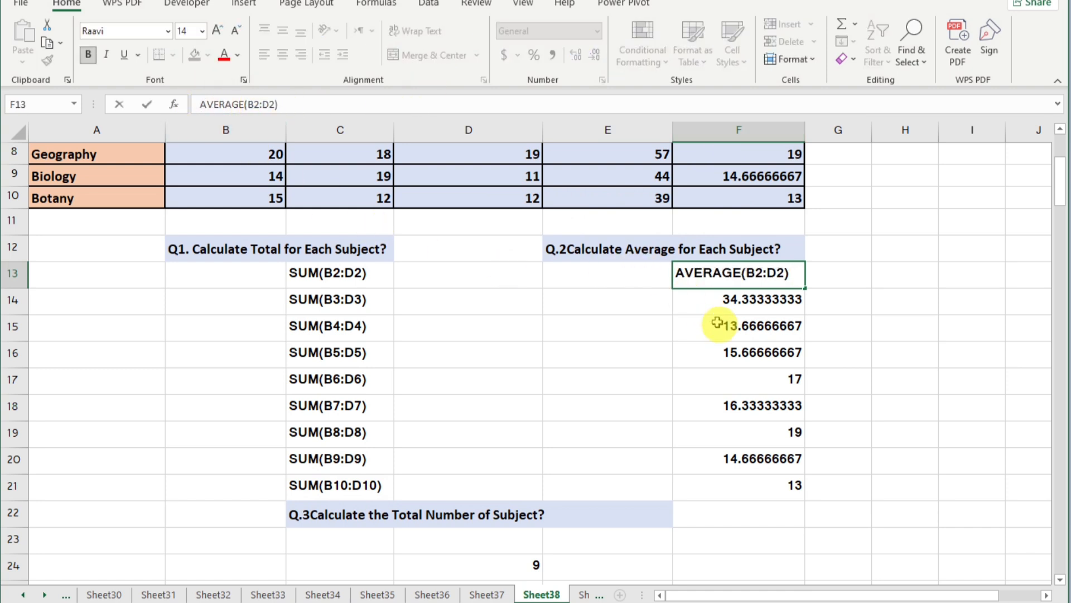
pyautogui.click(722, 299)
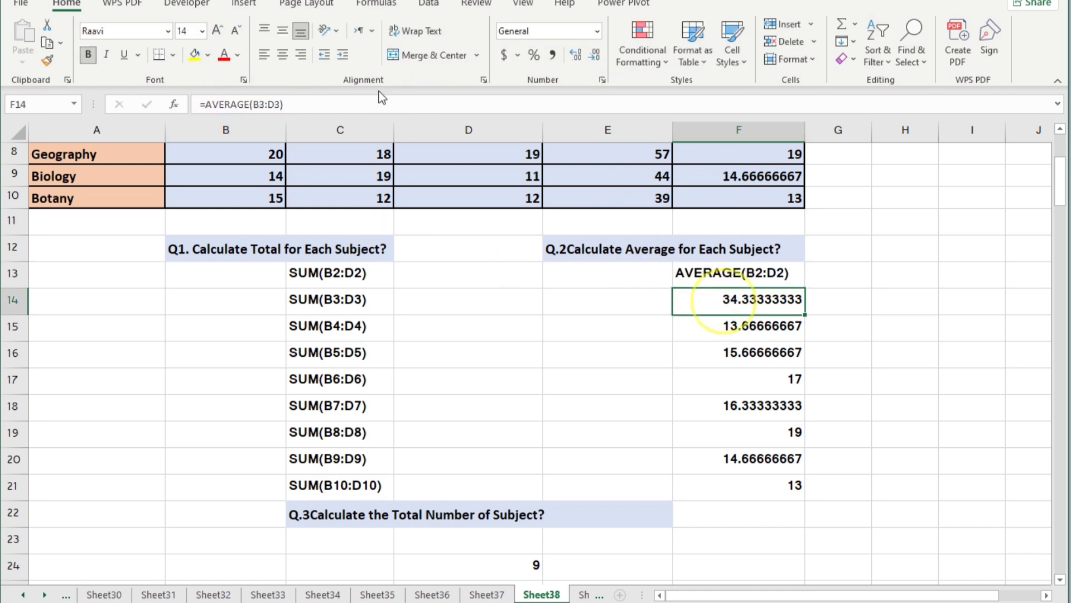
pyautogui.click(207, 104)
pyautogui.press('BackSpace')
pyautogui.click(733, 328)
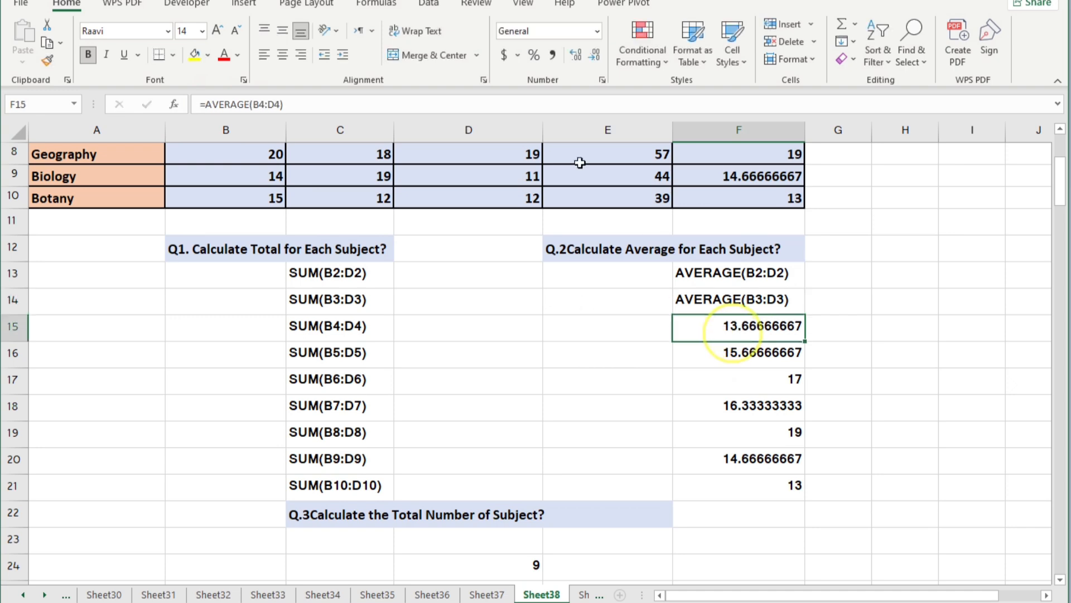
pyautogui.click(174, 106)
pyautogui.press('BackSpace')
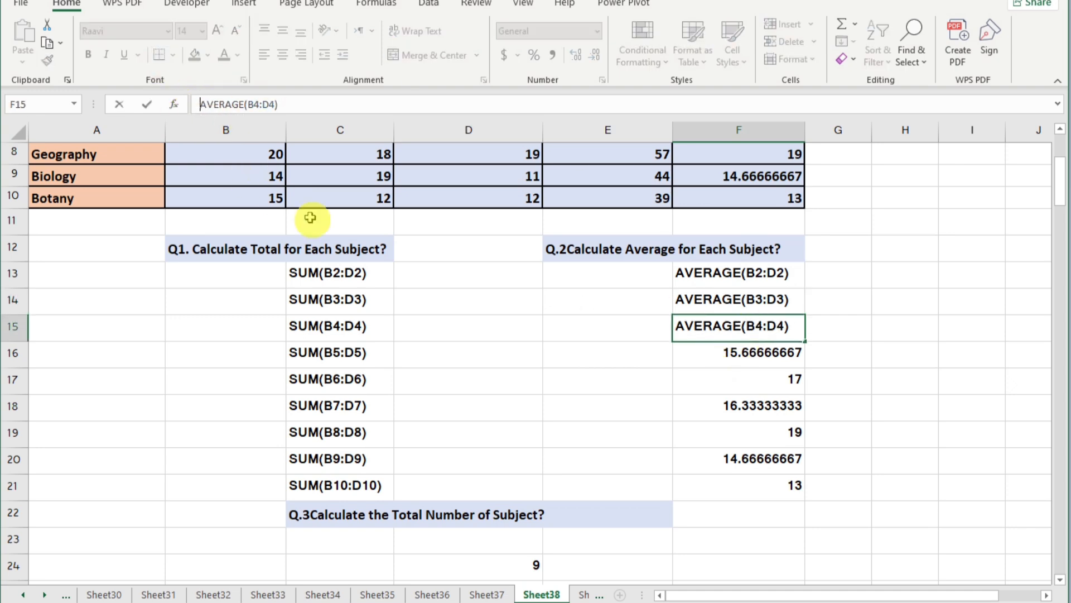
# Convert the average formulas in F16:F18 to the text AVERAGE(B5:D5), AVERAGE(B6:D6) and AVERAGE(B7:D7) by deleting their equals signs.
pyautogui.click(737, 352)
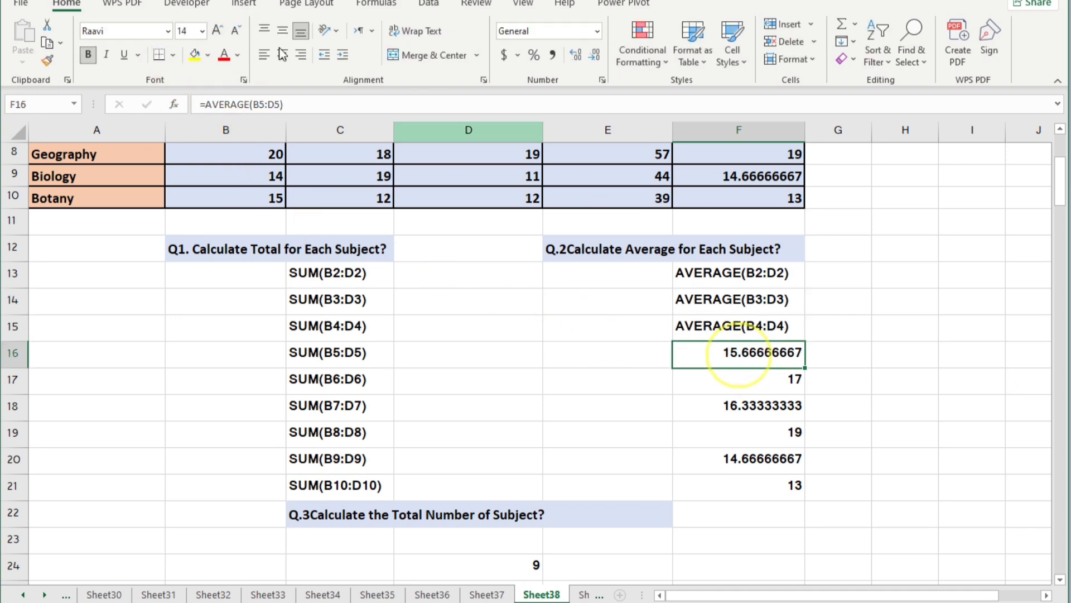
pyautogui.click(207, 105)
pyautogui.press('BackSpace')
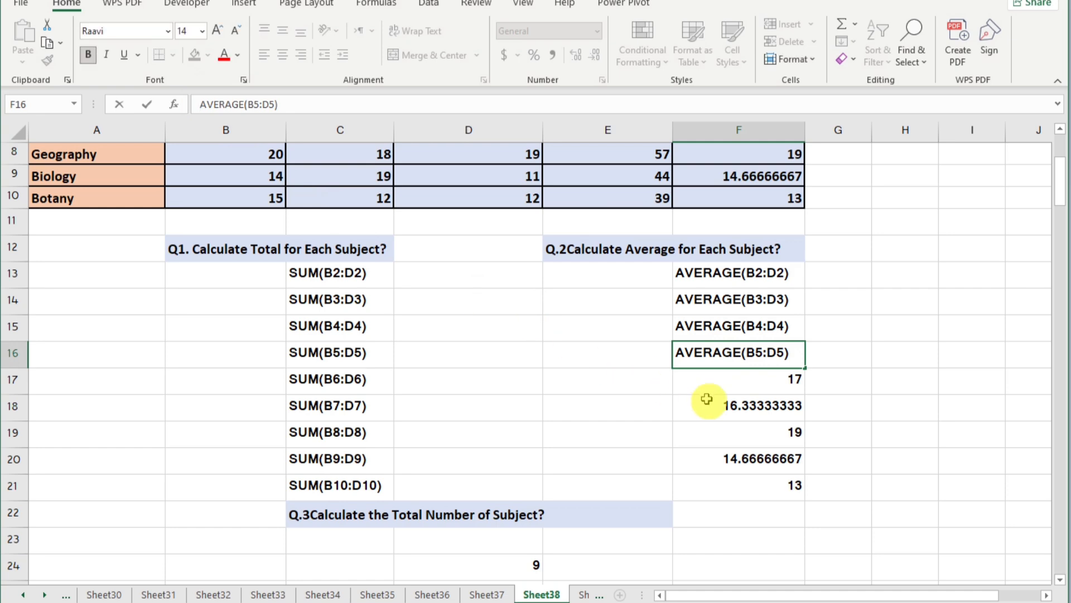
pyautogui.click(704, 383)
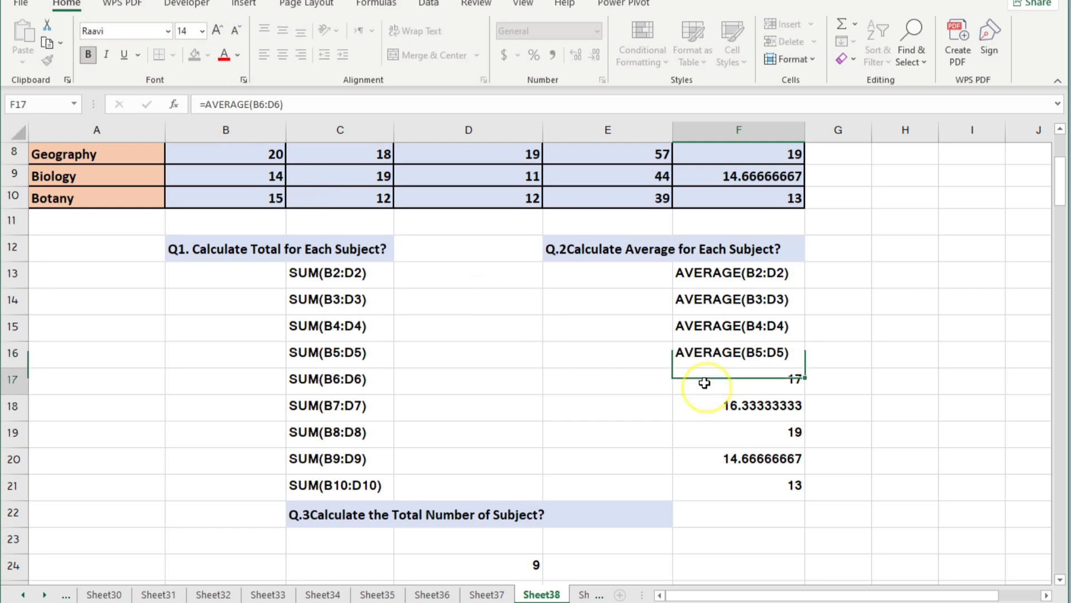
pyautogui.click(206, 105)
pyautogui.press('BackSpace')
pyautogui.click(713, 407)
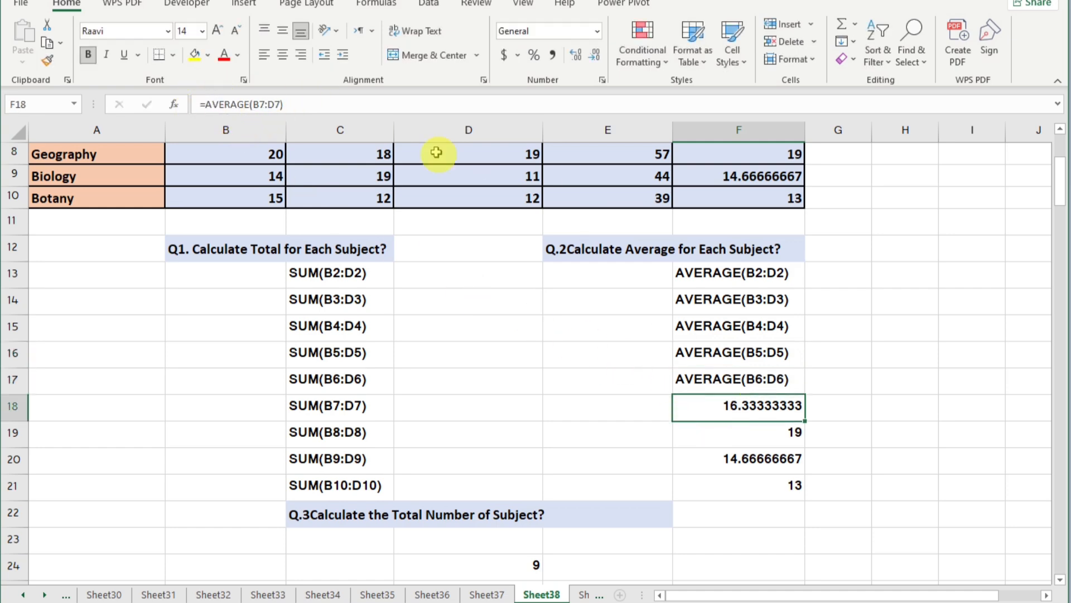
pyautogui.click(208, 104)
pyautogui.press('BackSpace')
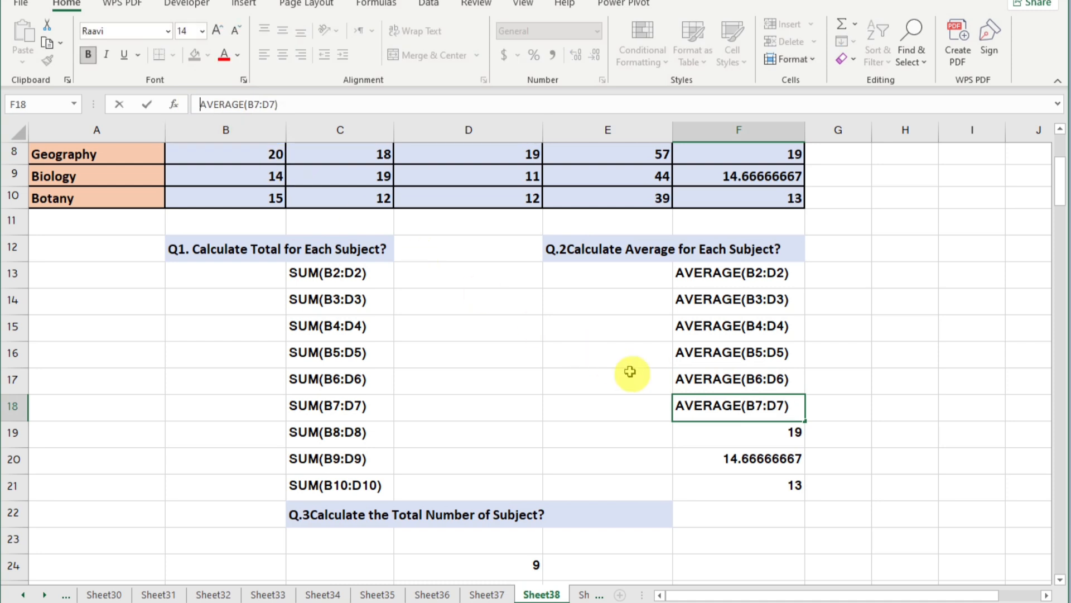
# Delete the equals signs in F19:F21 so the cells hold the text AVERAGE(B8:D8), AVERAGE(B9:D9) and AVERAGE(B10:D10).
pyautogui.click(699, 433)
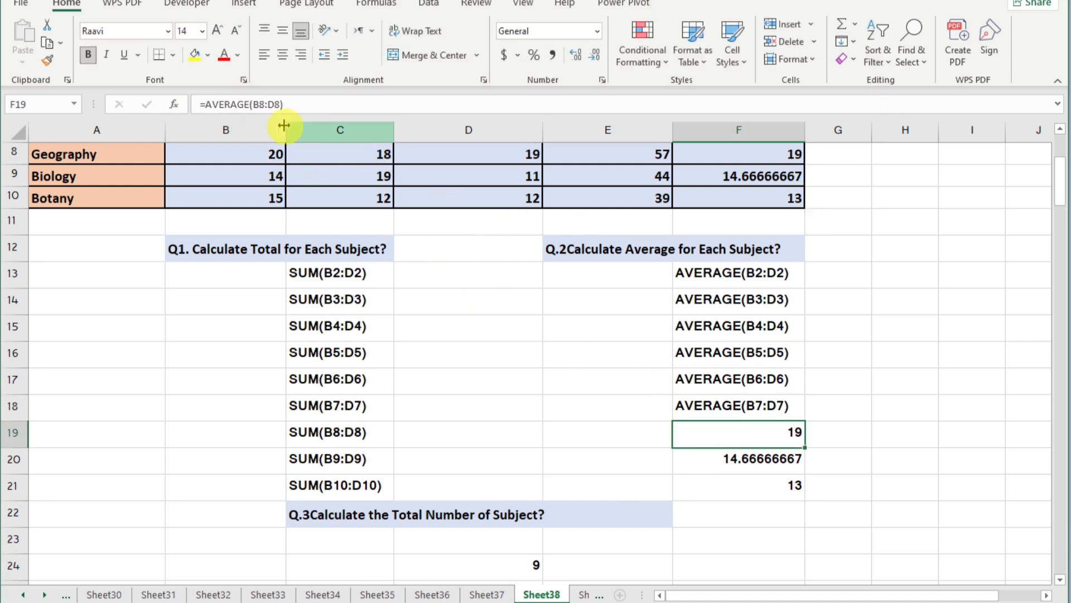
pyautogui.click(209, 104)
pyautogui.press('BackSpace')
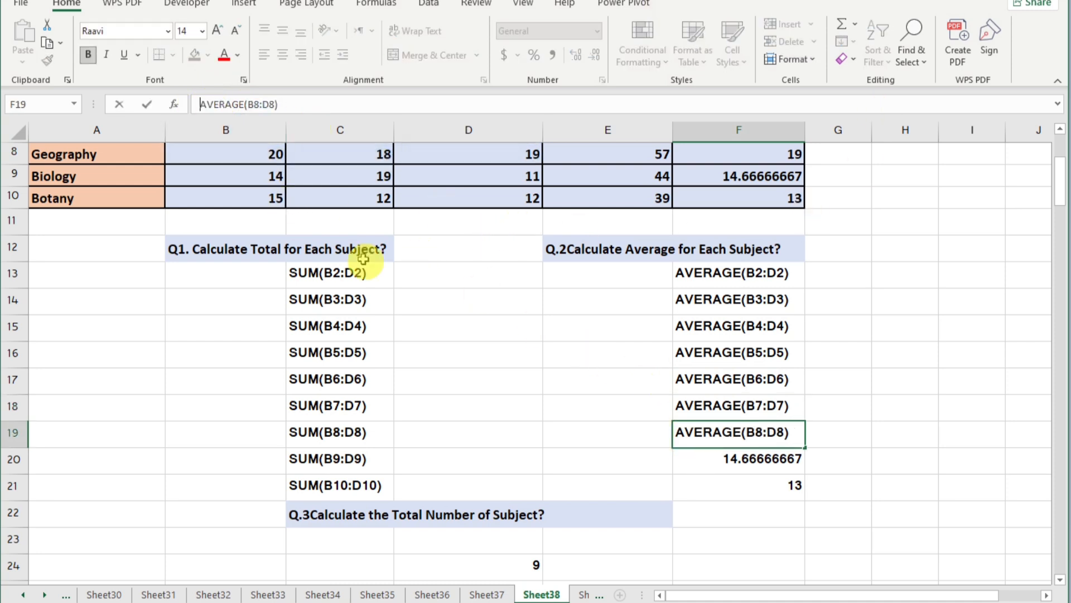
pyautogui.click(776, 459)
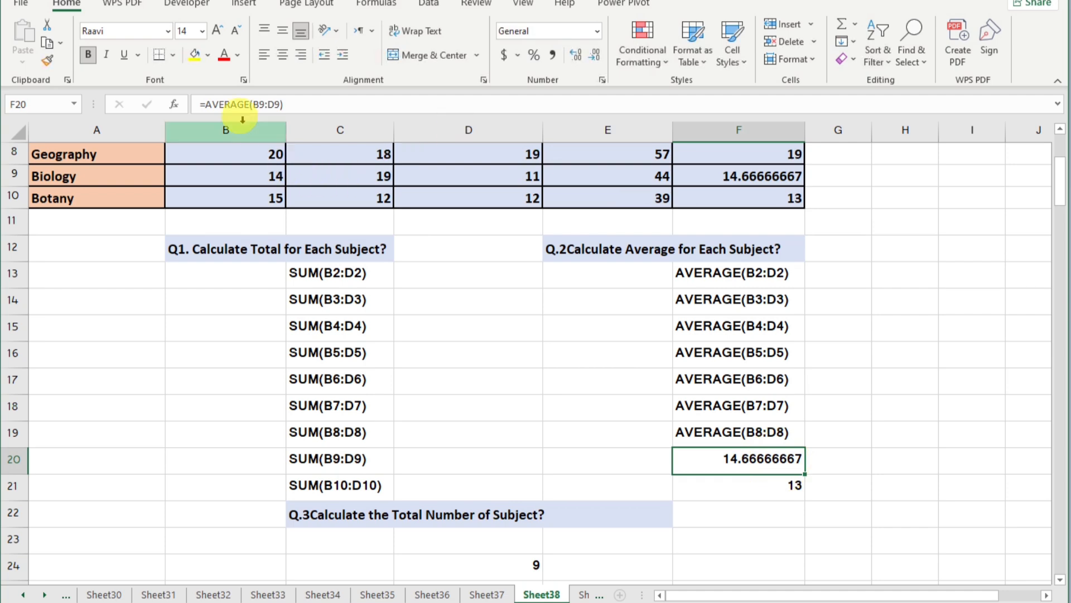
pyautogui.click(209, 105)
pyautogui.press('BackSpace')
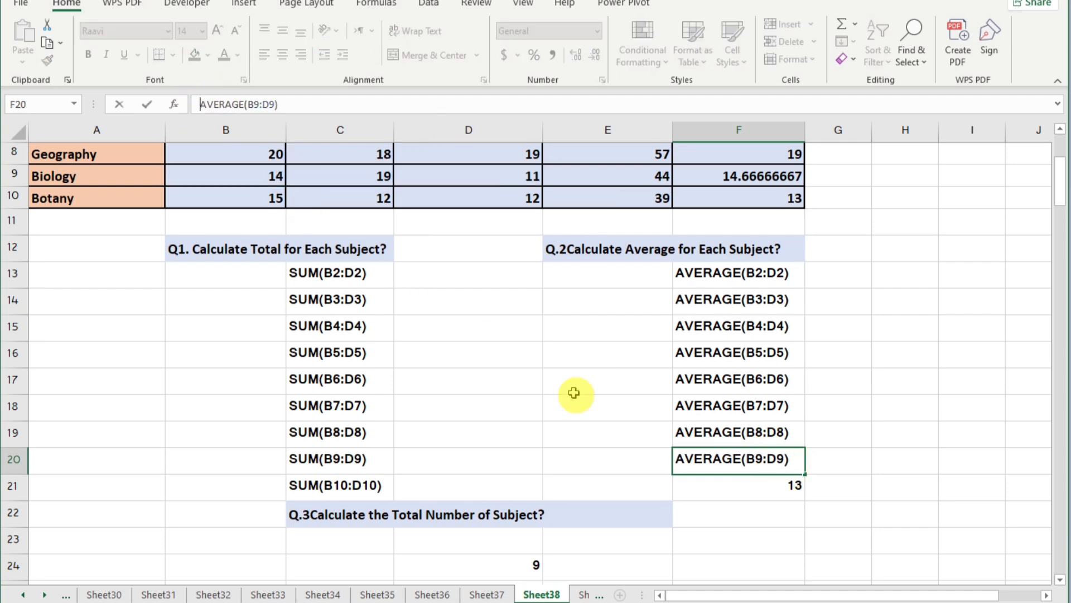
pyautogui.click(757, 478)
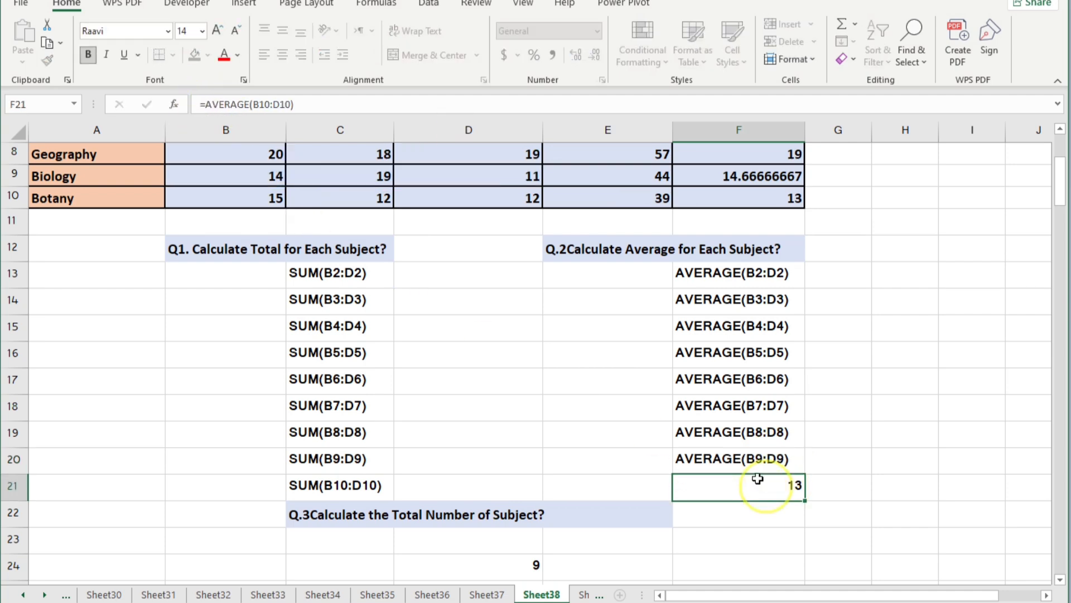
pyautogui.click(205, 106)
pyautogui.press('BackSpace')
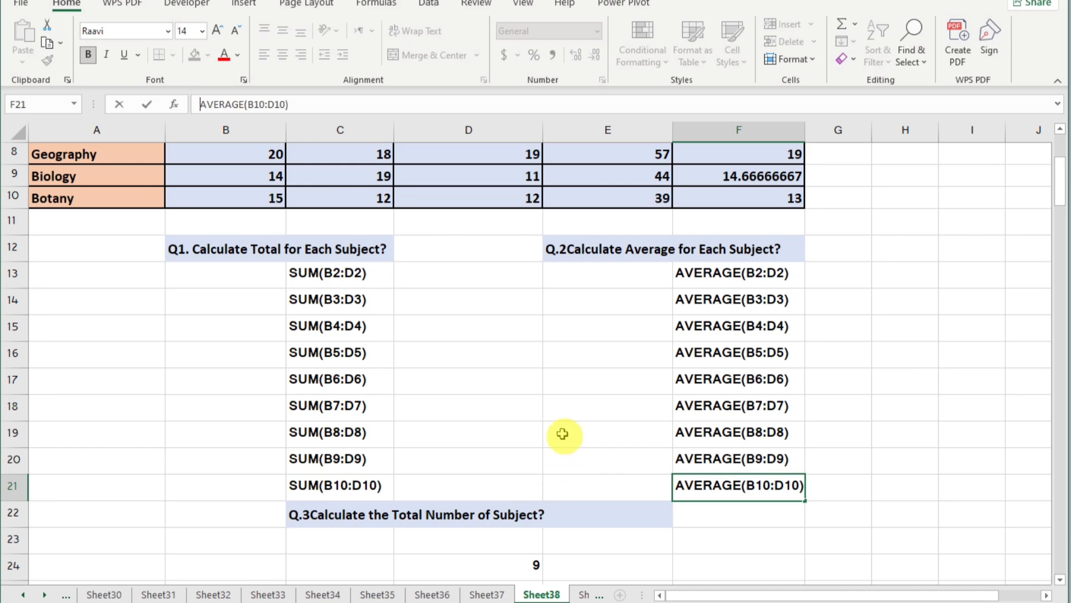
# Convert the Q3 COUNTA(A2:A10) formula in D24 and the Q4 MAX/MAXIFS formula in D28 to text by deleting their equals signs.
pyautogui.scroll(-3, 562, 434)
pyautogui.click(507, 339)
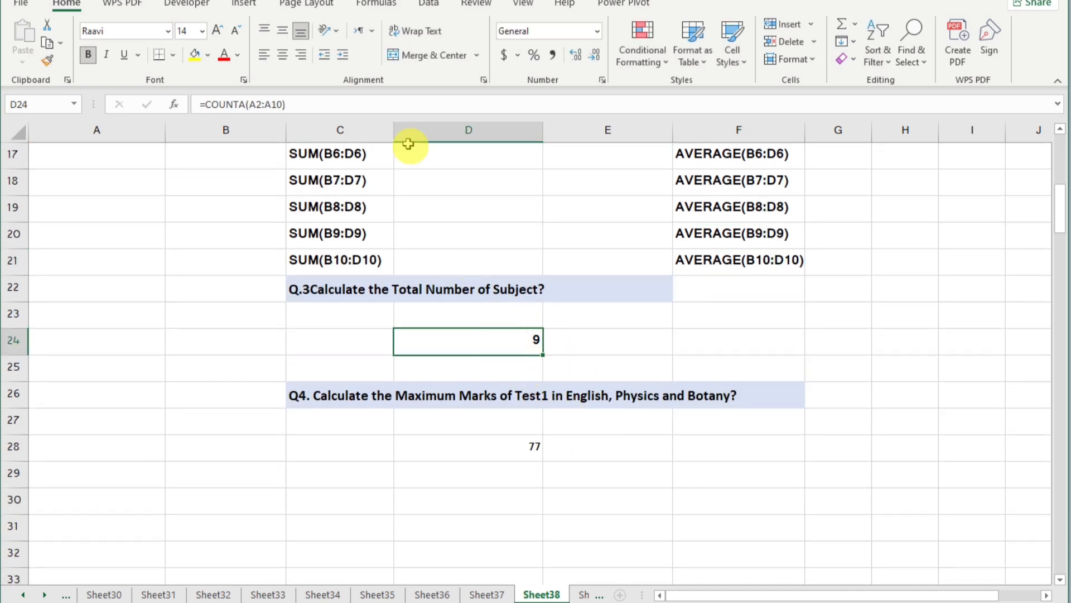
pyautogui.click(205, 105)
pyautogui.press('BackSpace')
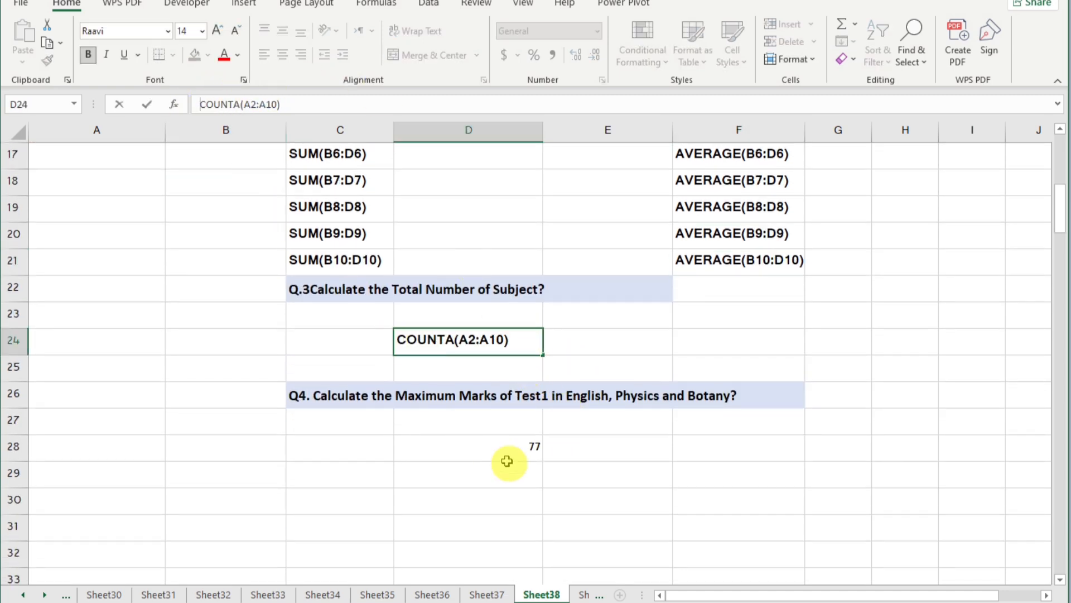
pyautogui.click(516, 446)
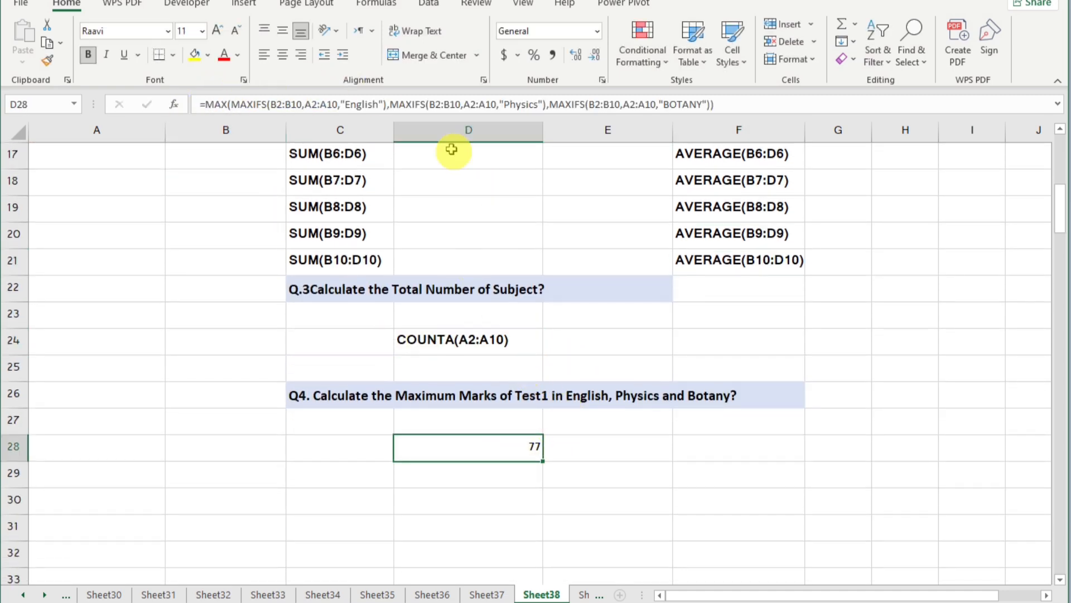
pyautogui.click(206, 105)
pyautogui.press('BackSpace')
pyautogui.click(708, 526)
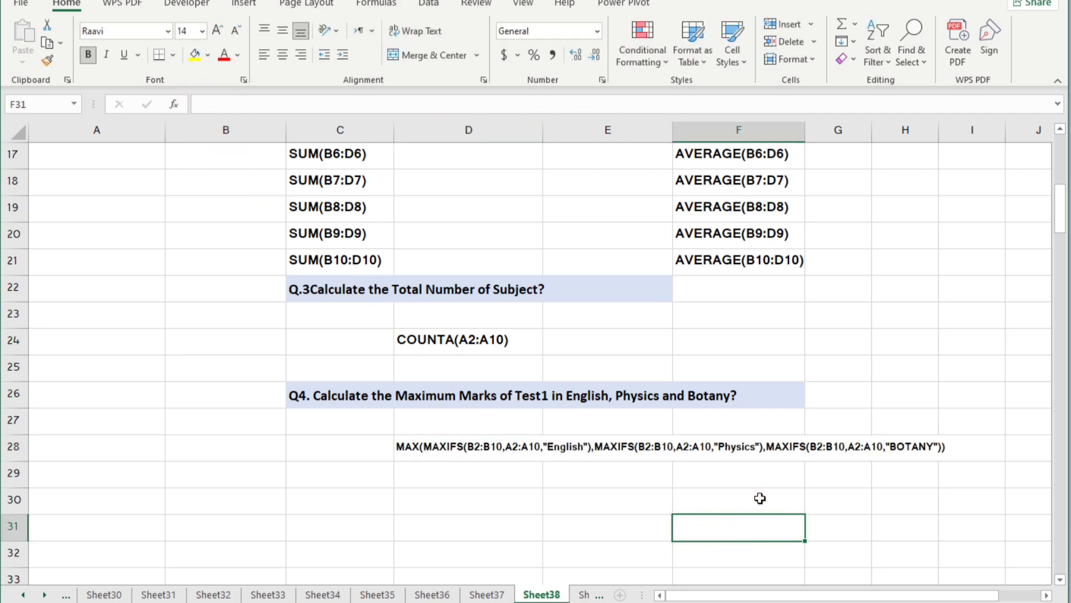
pyautogui.scroll(1, 759, 430)
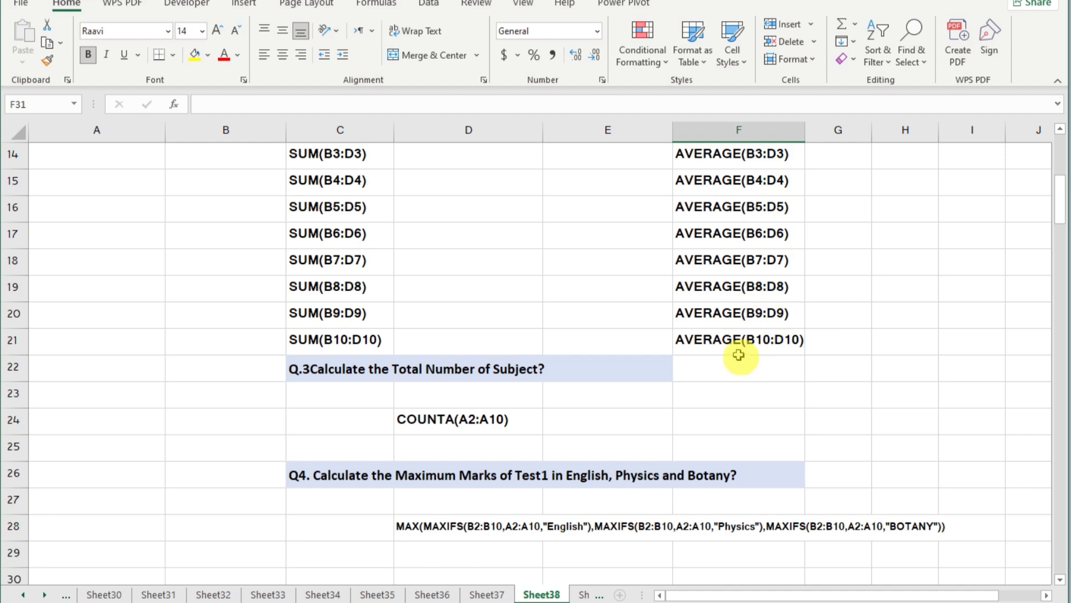
pyautogui.scroll(1, 535, 348)
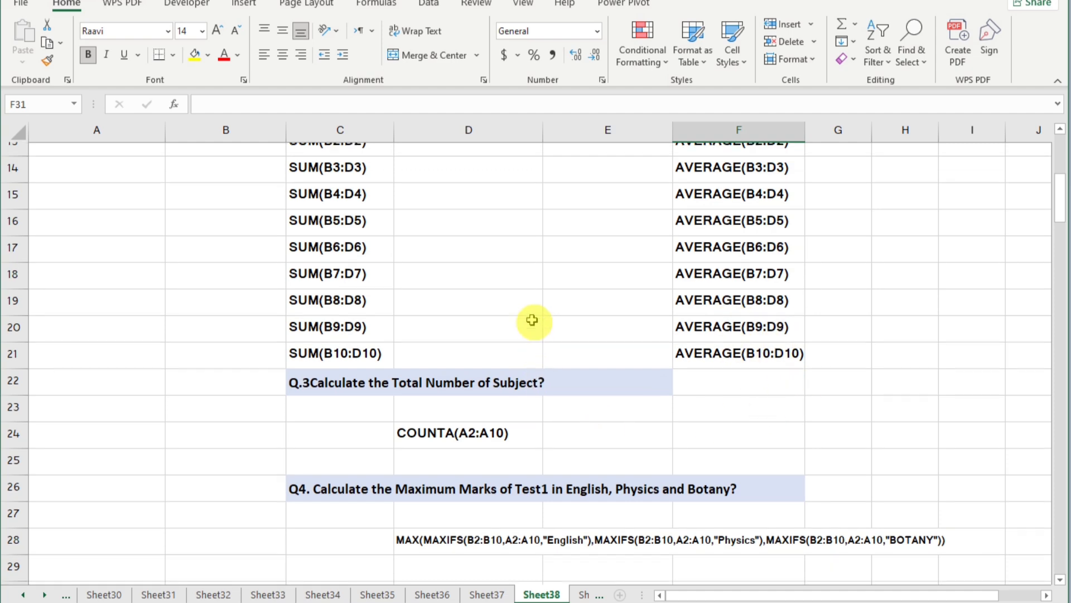
pyautogui.scroll(3, 532, 319)
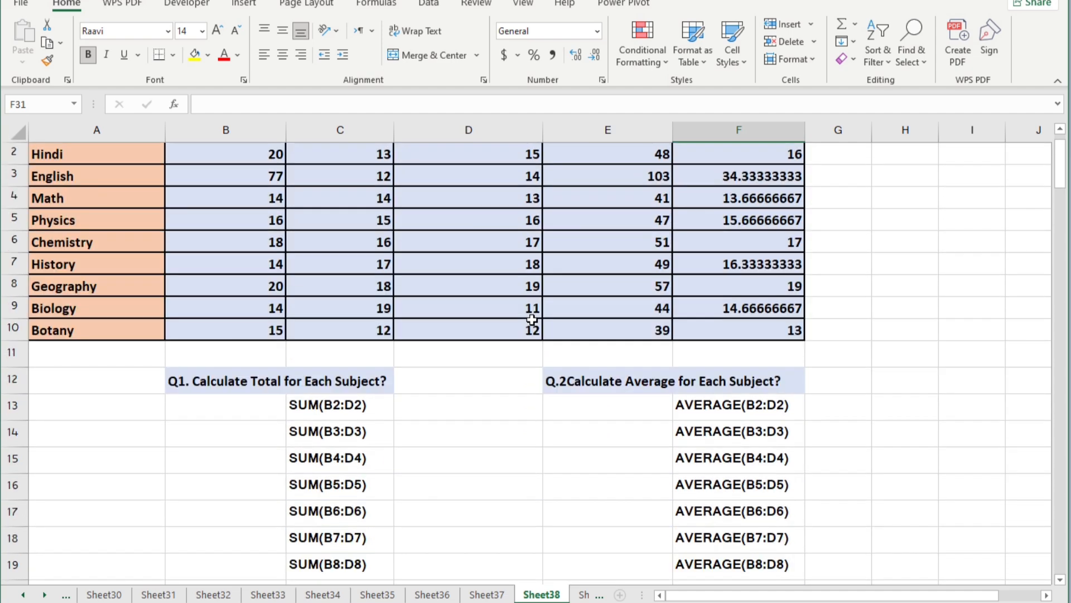
pyautogui.scroll(-6, 531, 321)
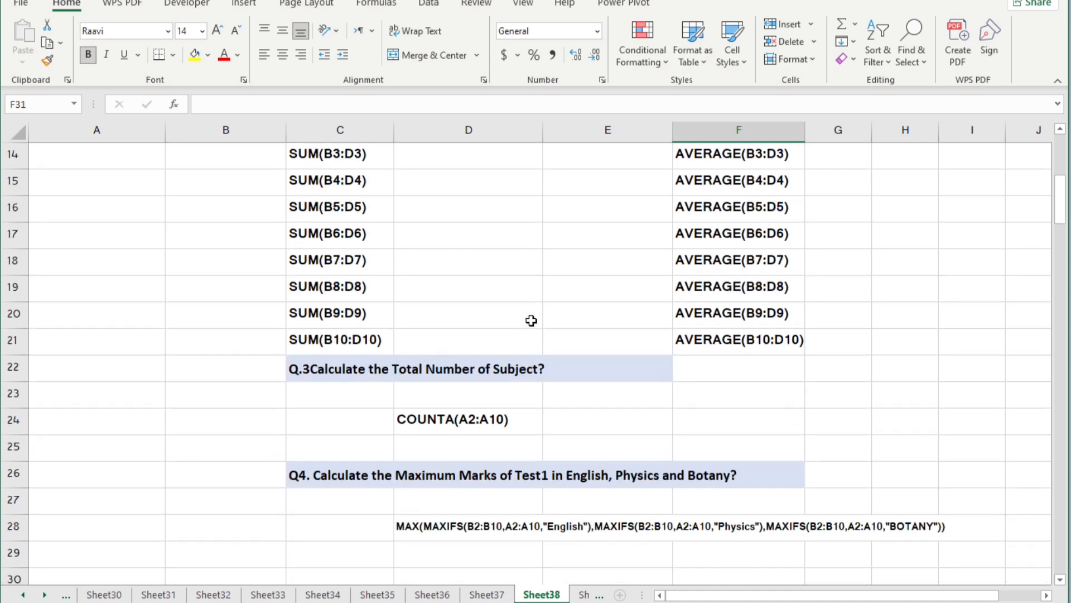